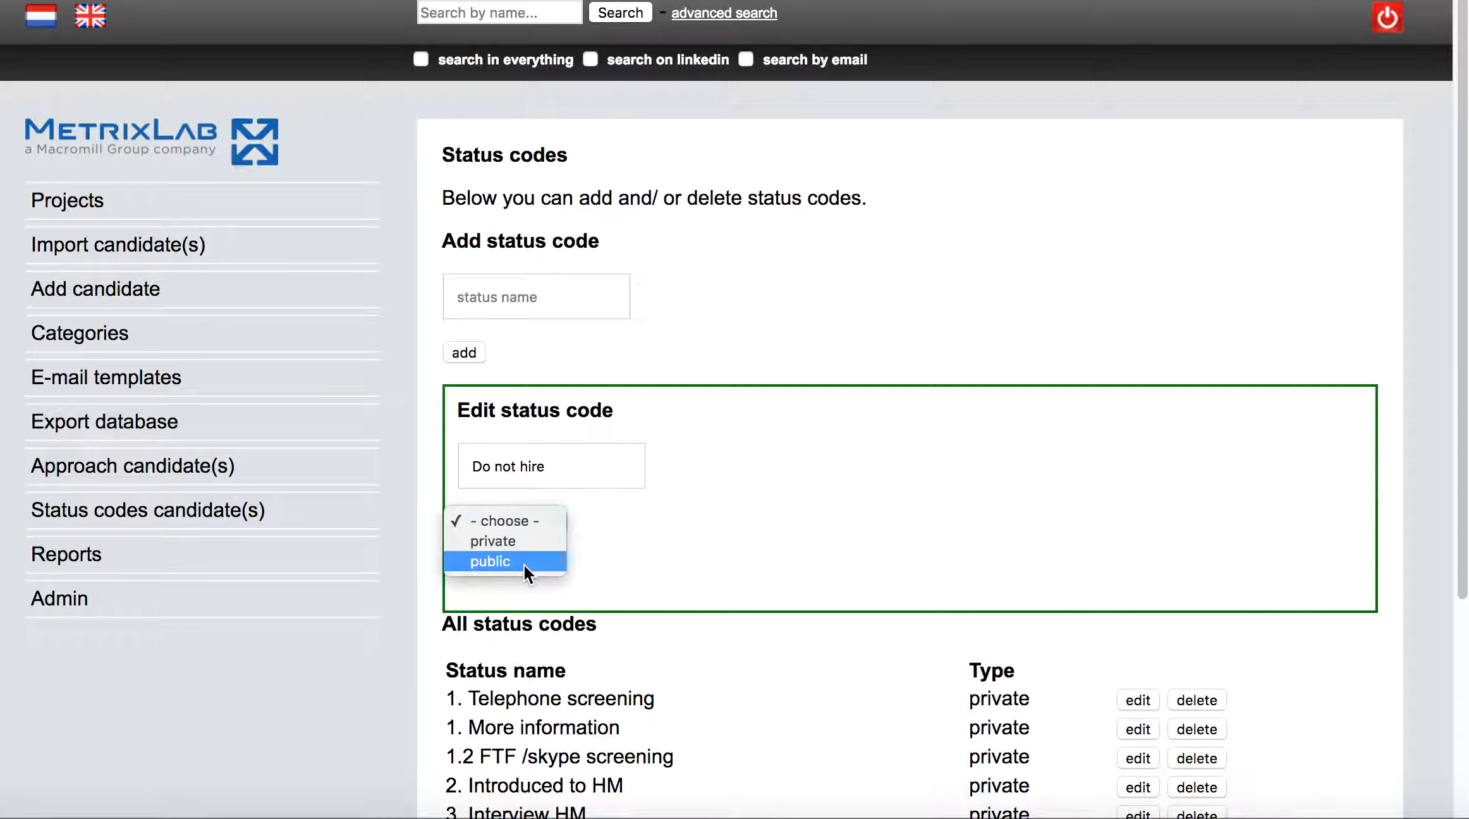
- Set the type of the "Do not hire" status code to private and save the edit
click(517, 541)
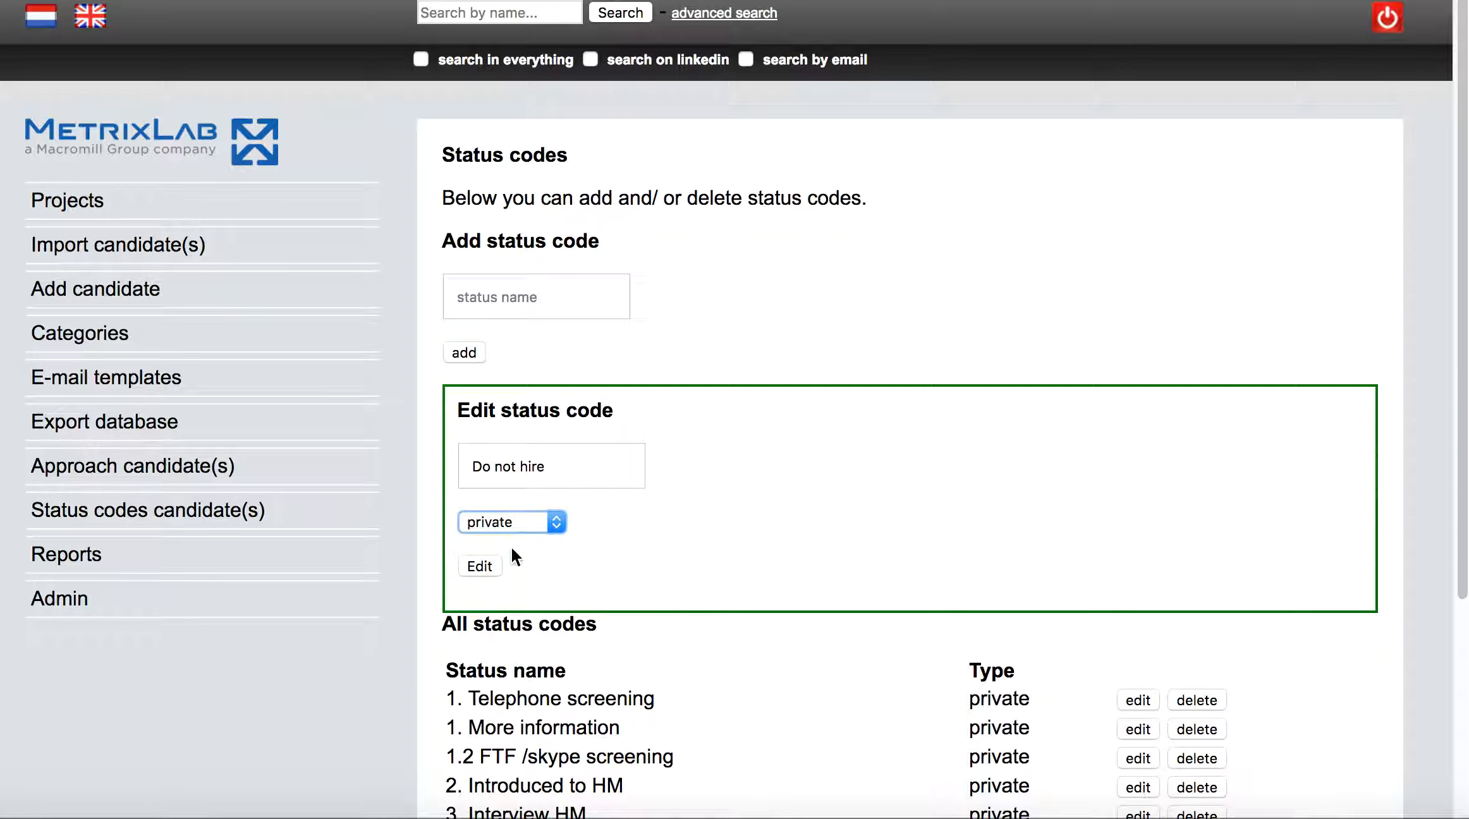
click(484, 566)
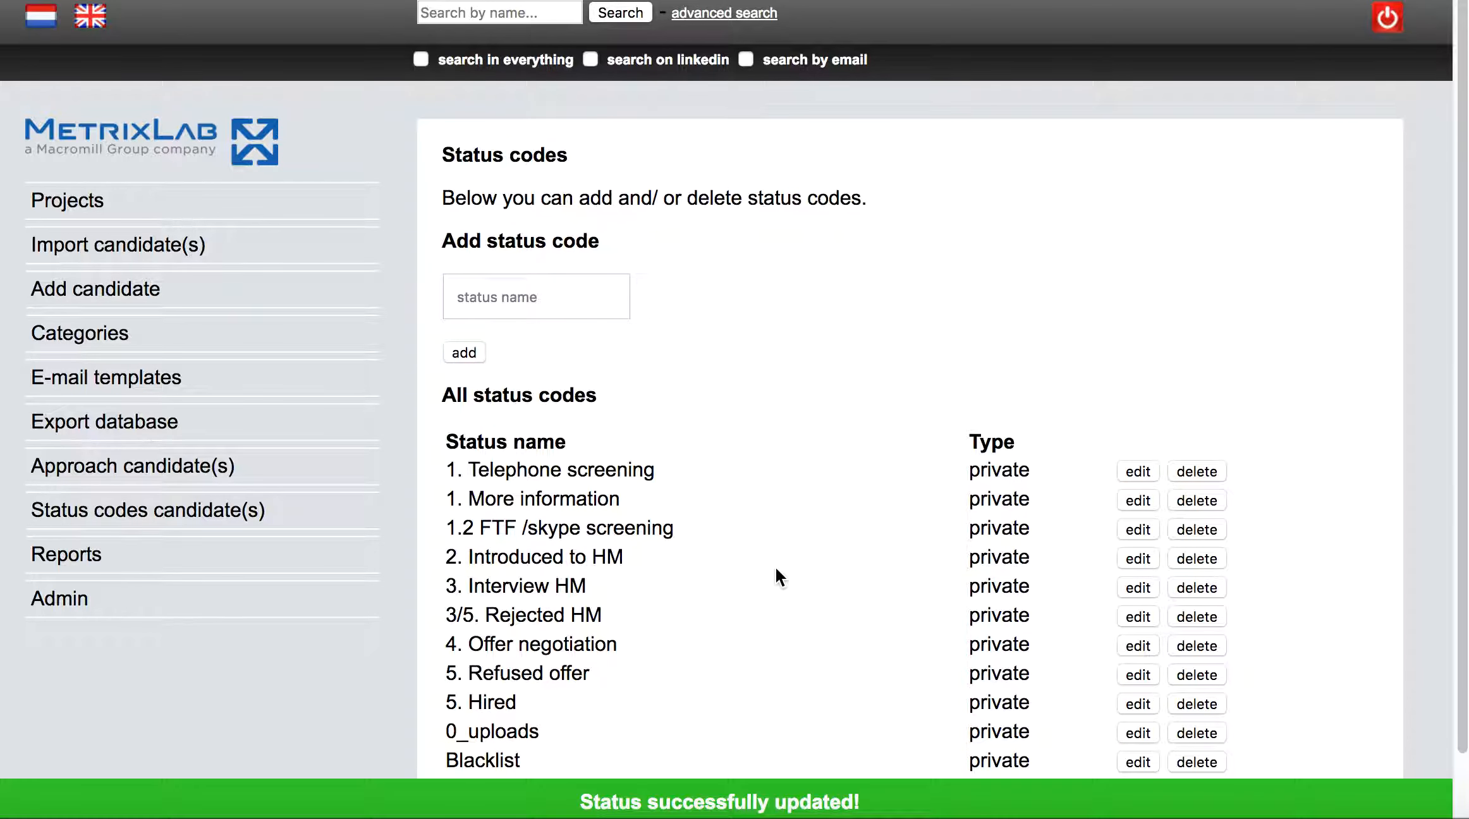
scroll(775, 569, down, 1)
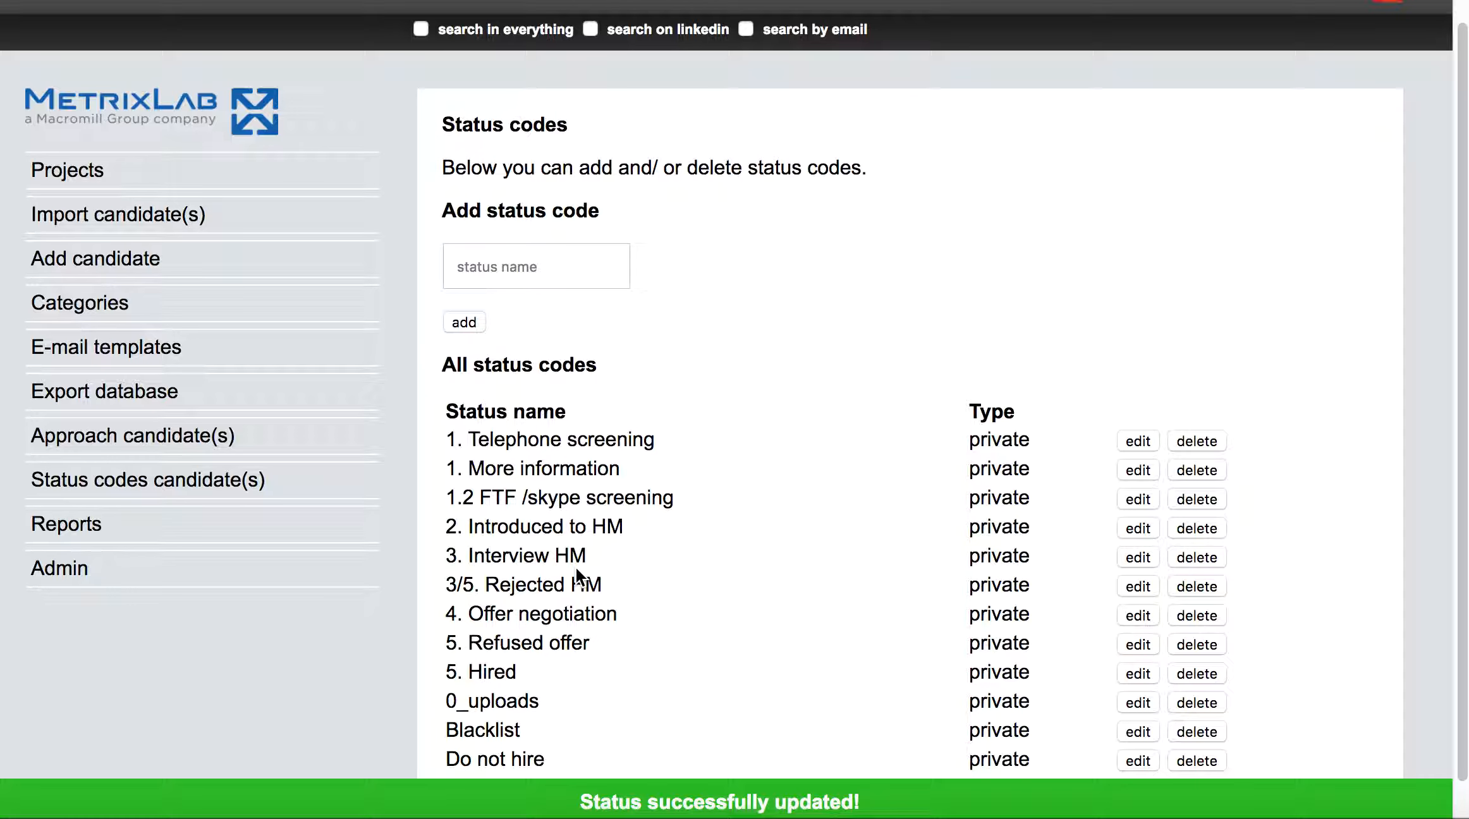
- Add a new candidate category named "Project Manager"
click(83, 310)
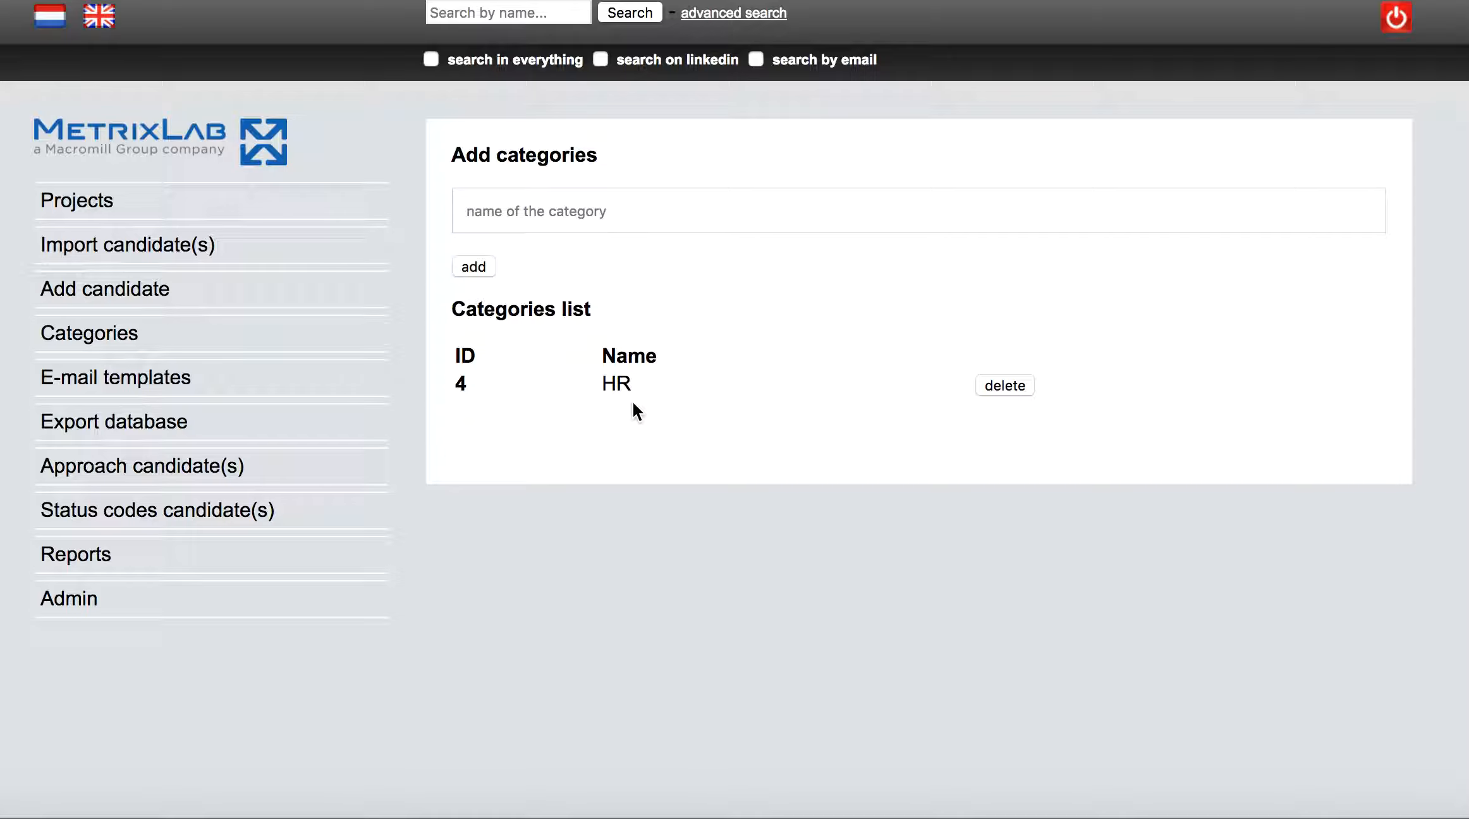
click(559, 209)
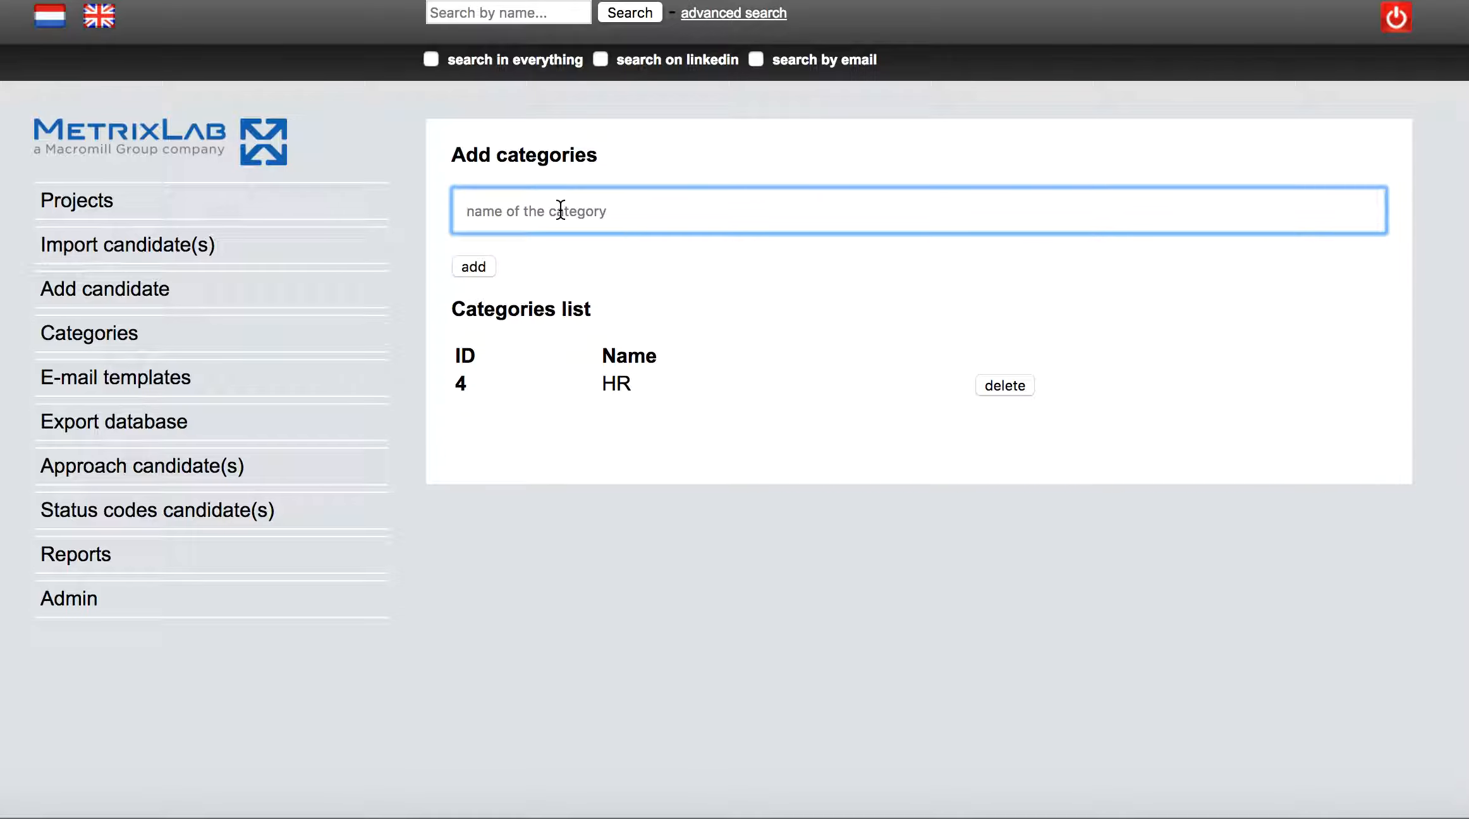
text(Project Manager)
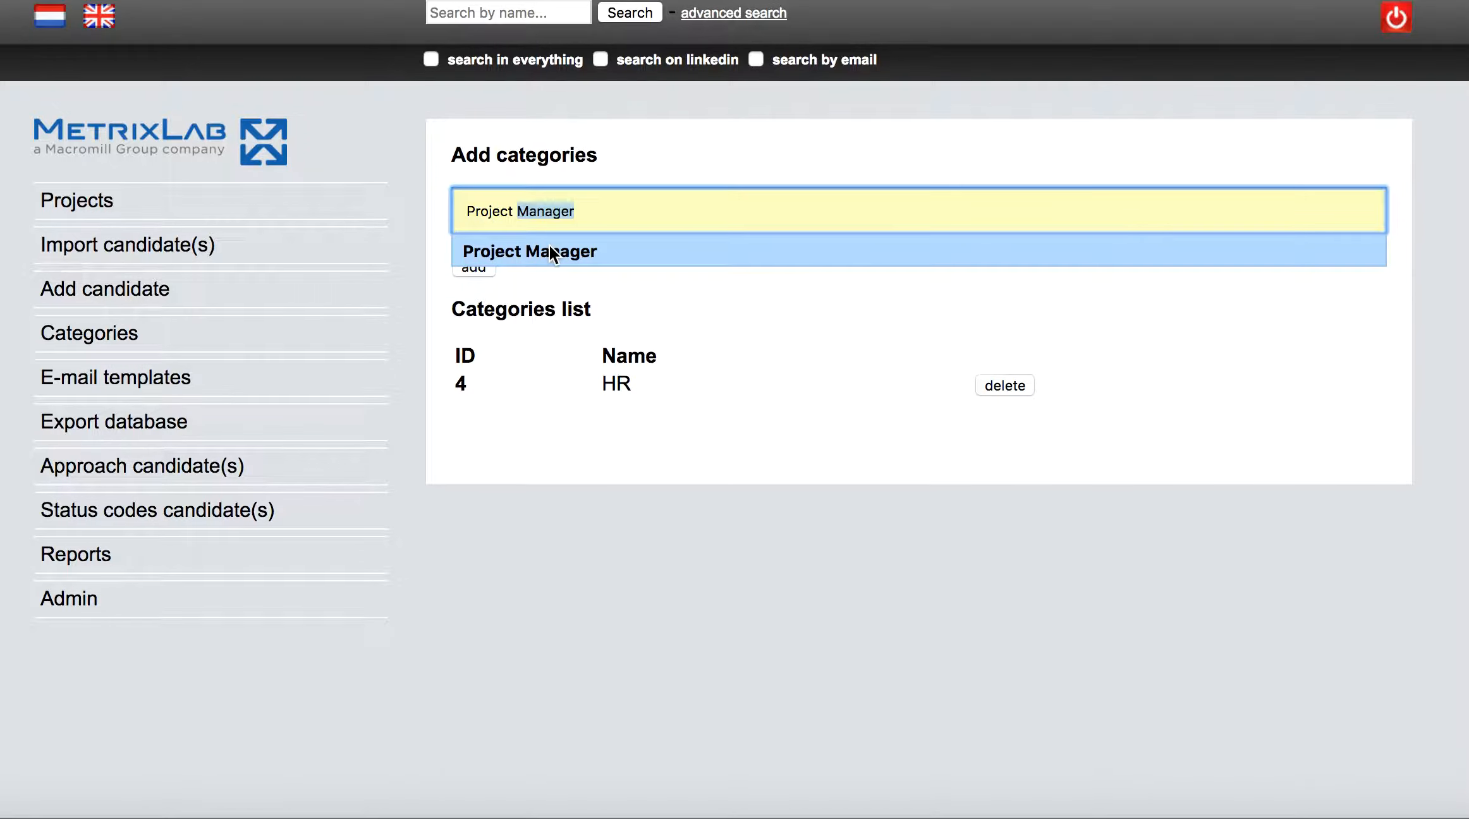
click(549, 248)
click(476, 265)
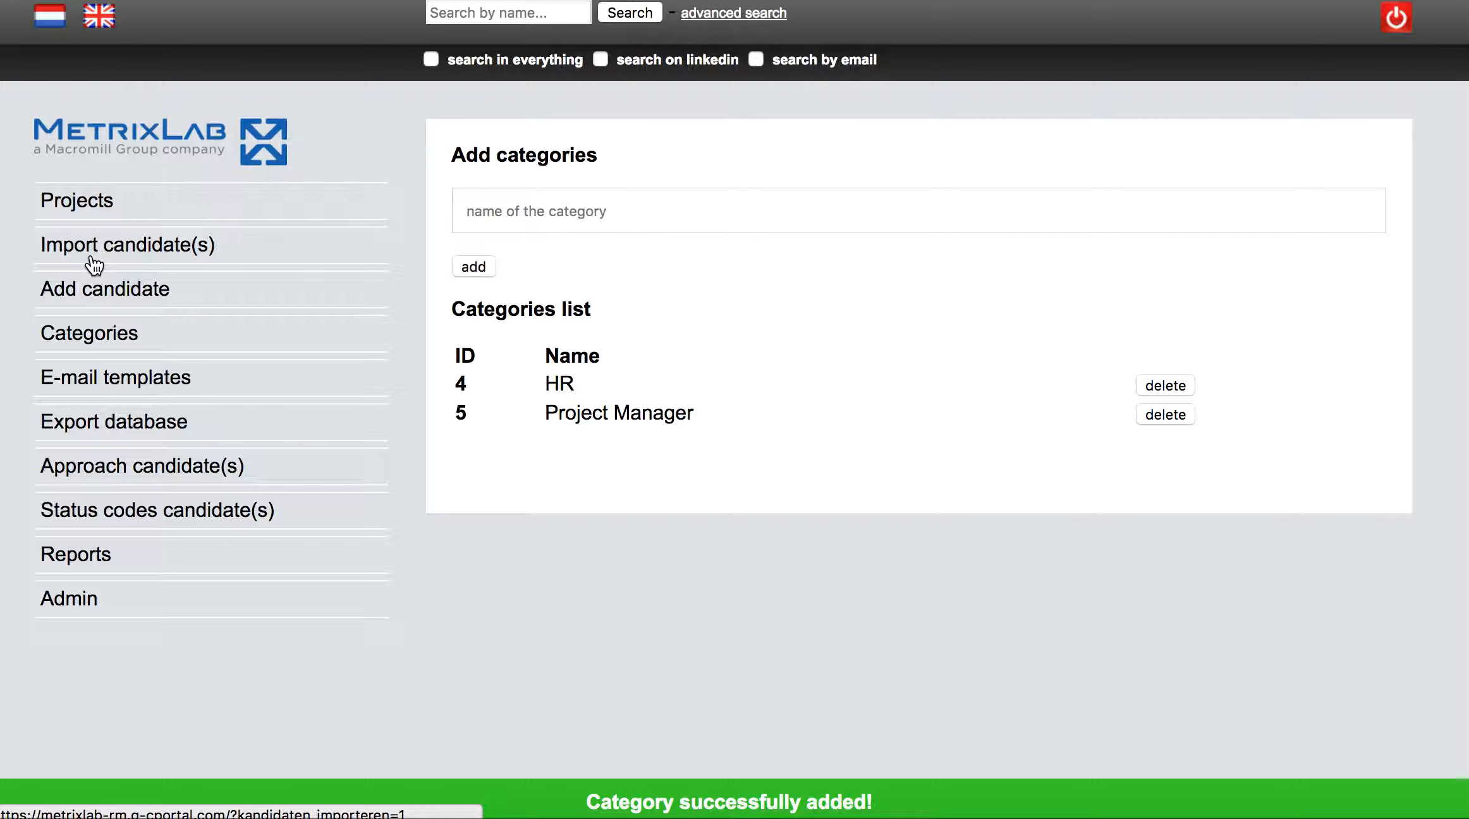
- Start a new candidate record and enter the candidate's first name, last name and the company name Metrixlab
click(98, 287)
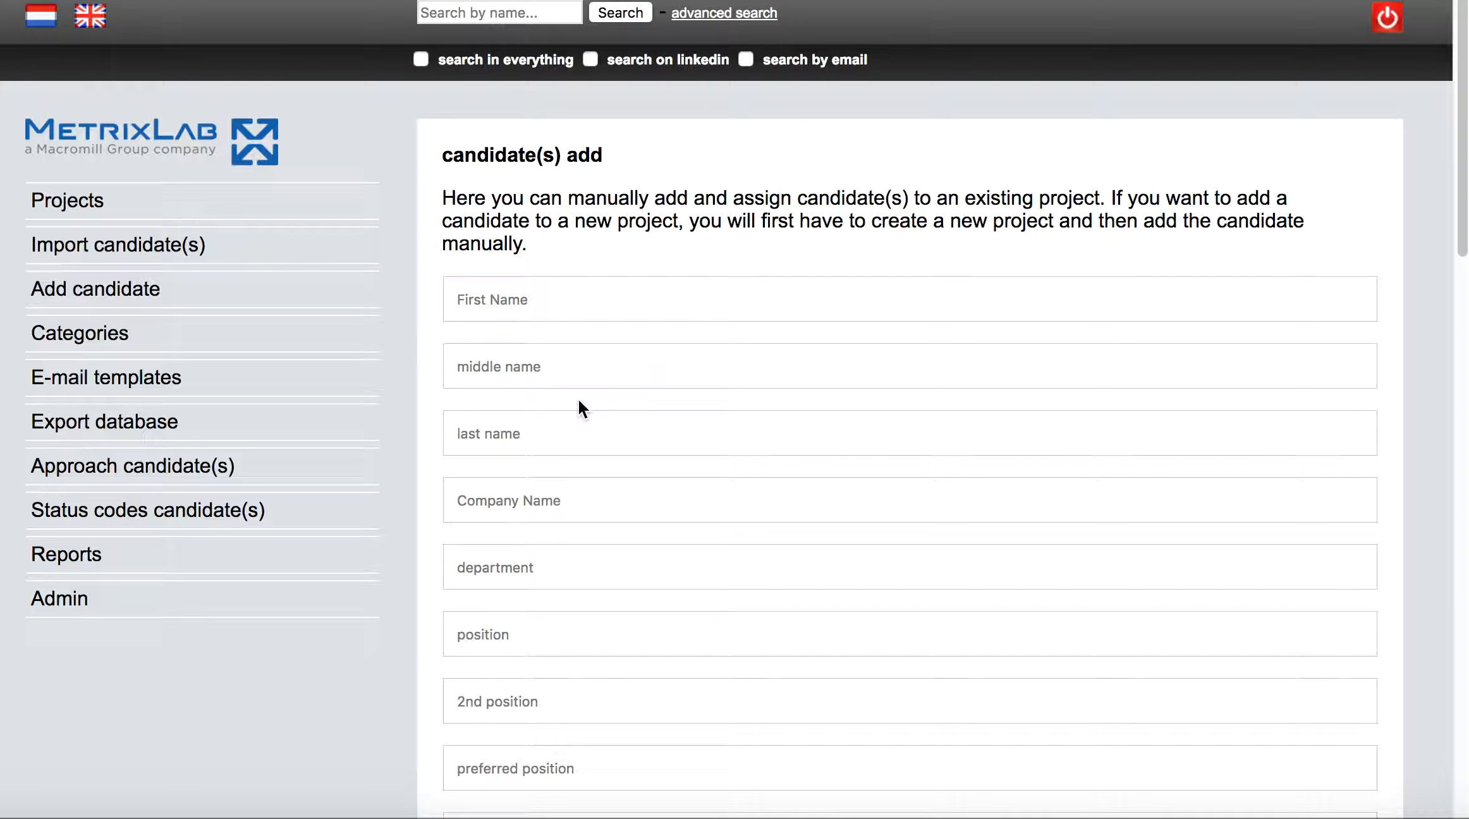
click(568, 308)
text(Test)
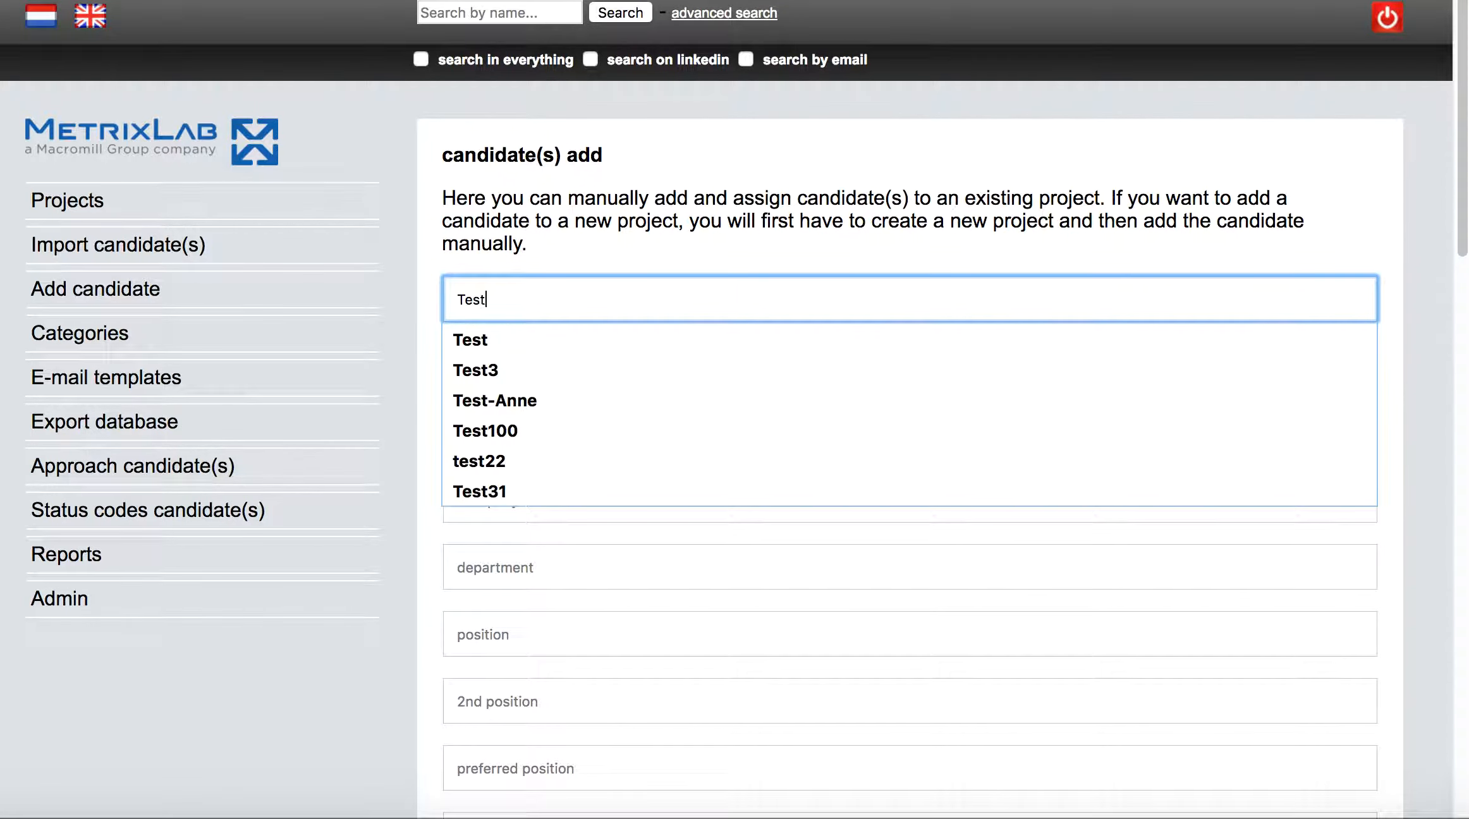
text(200)
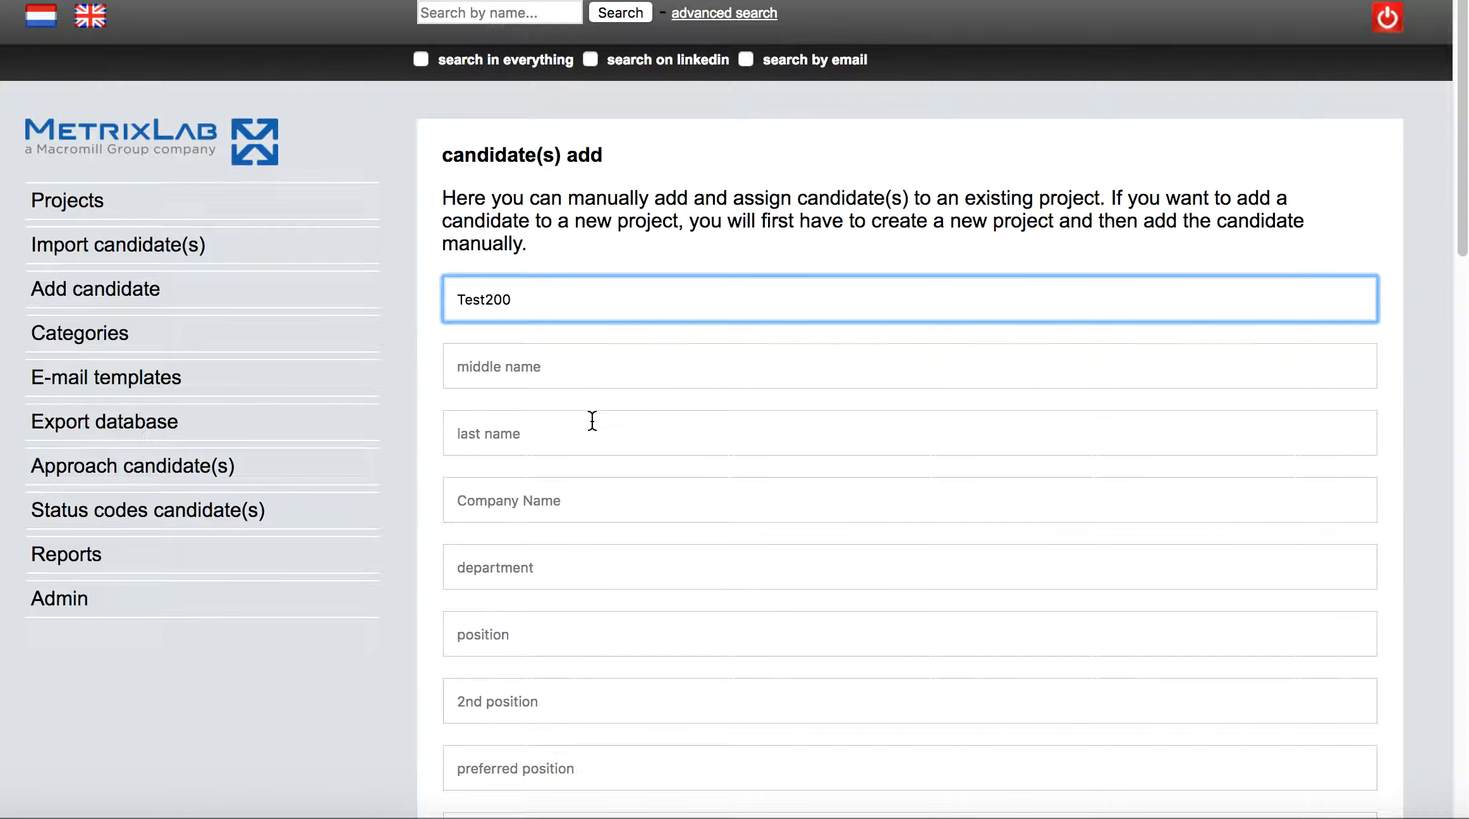
click(583, 441)
text(Test200)
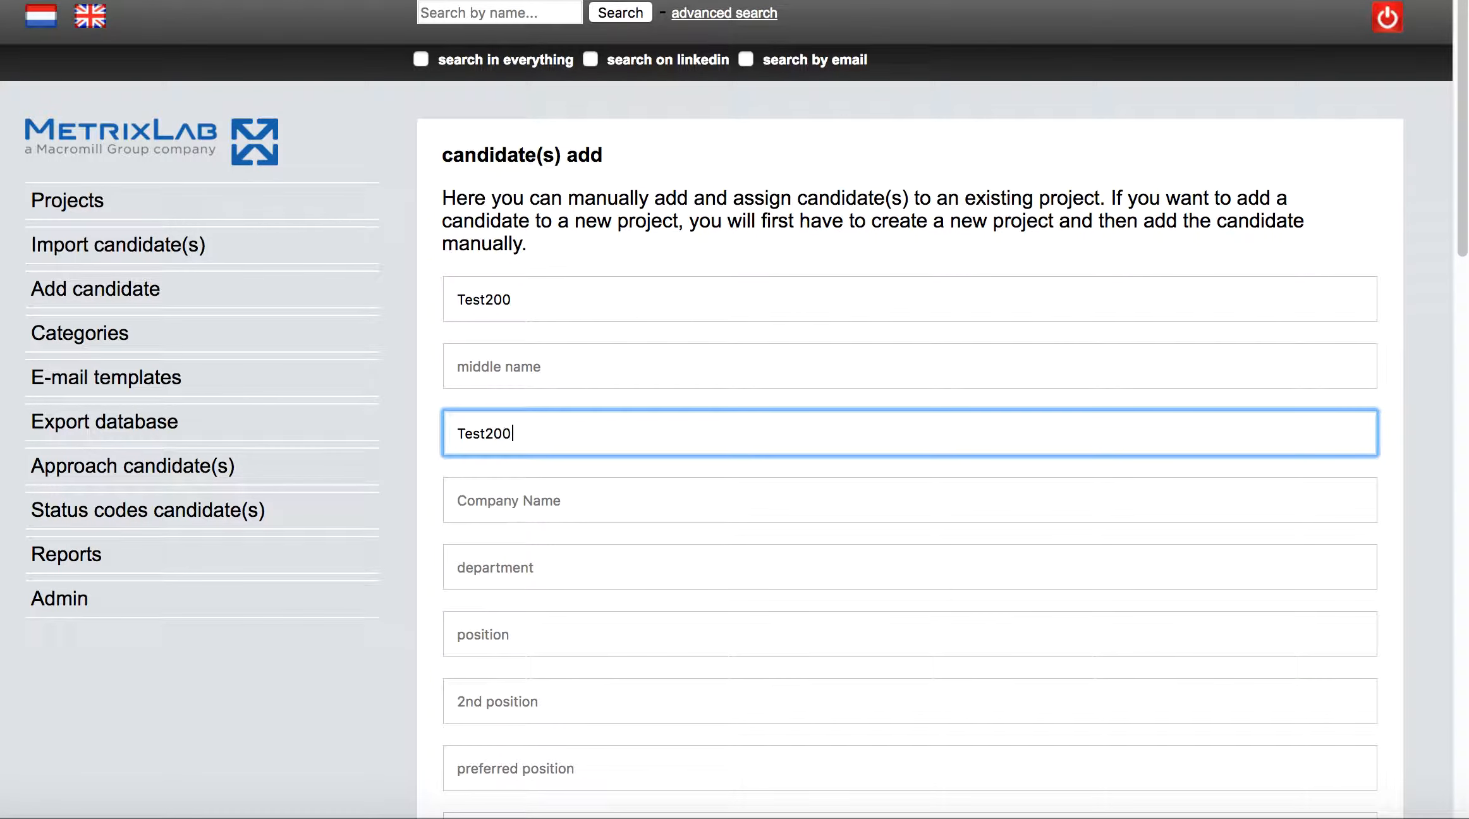
scroll(591, 564, down, 1)
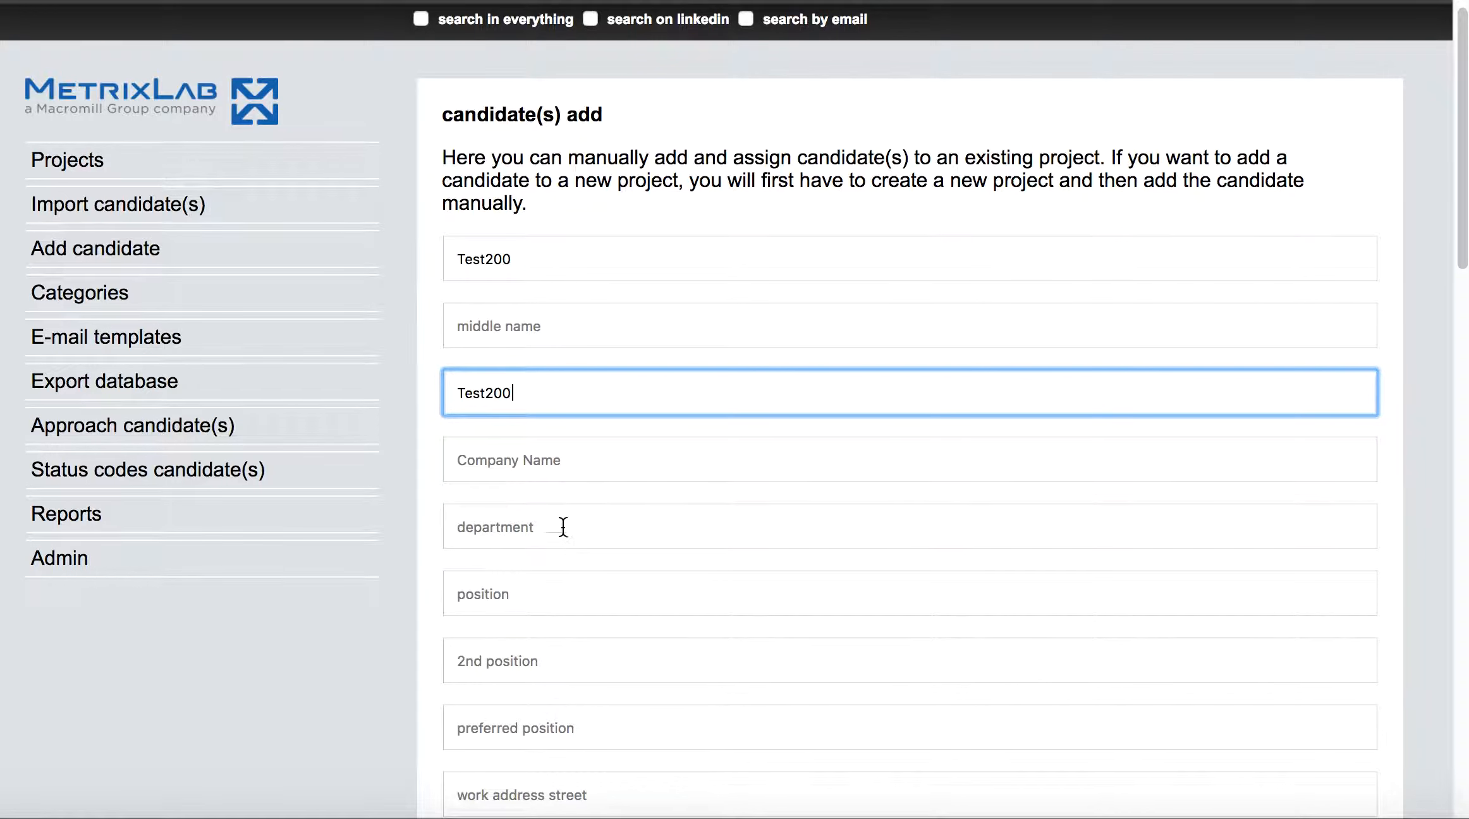
click(542, 460)
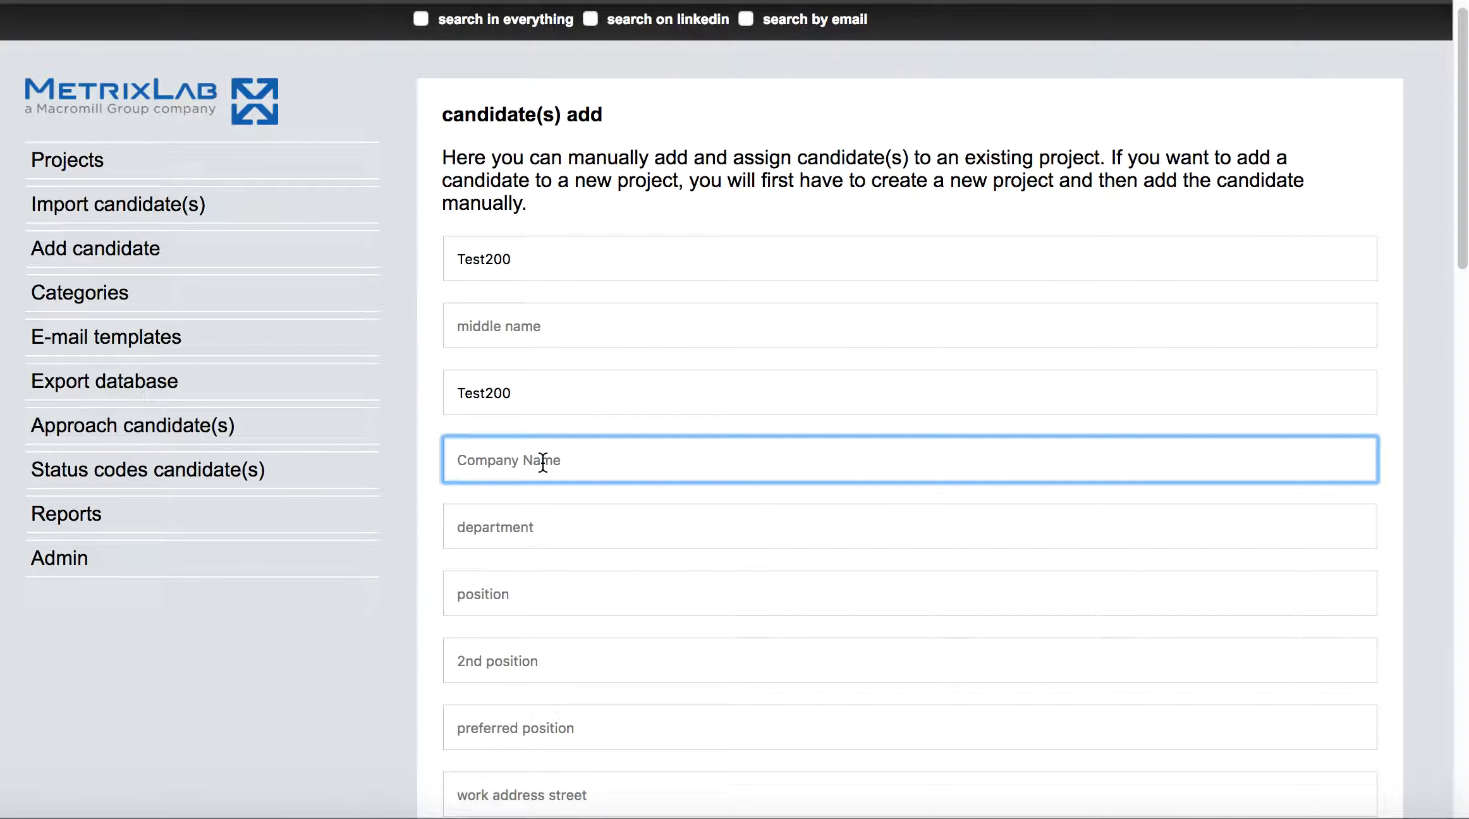
text(Metrixlab)
- Set the new candidate's work address country to Deutschland
scroll(697, 614, down, 6)
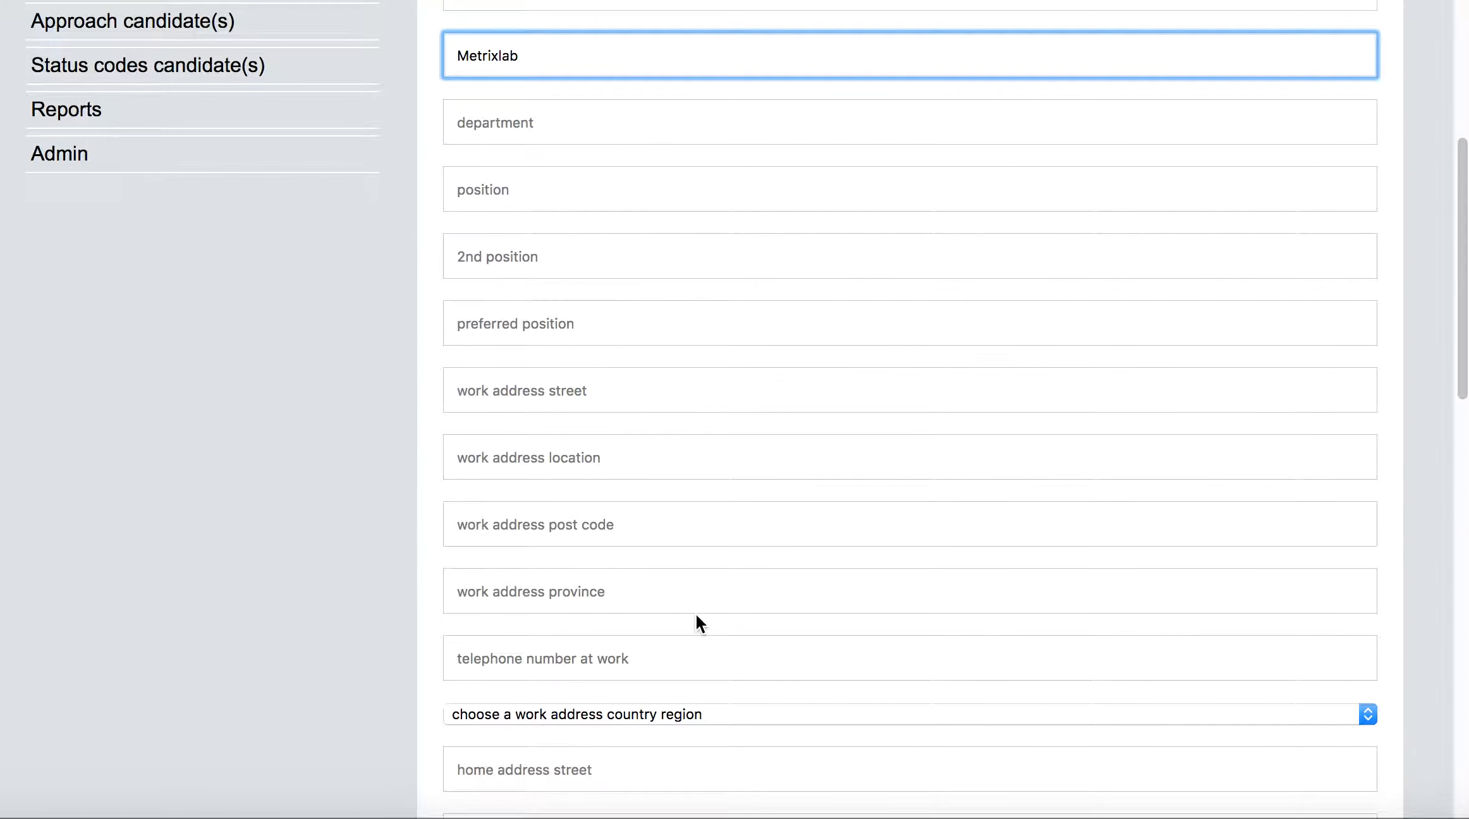
scroll(697, 619, down, 2)
click(669, 582)
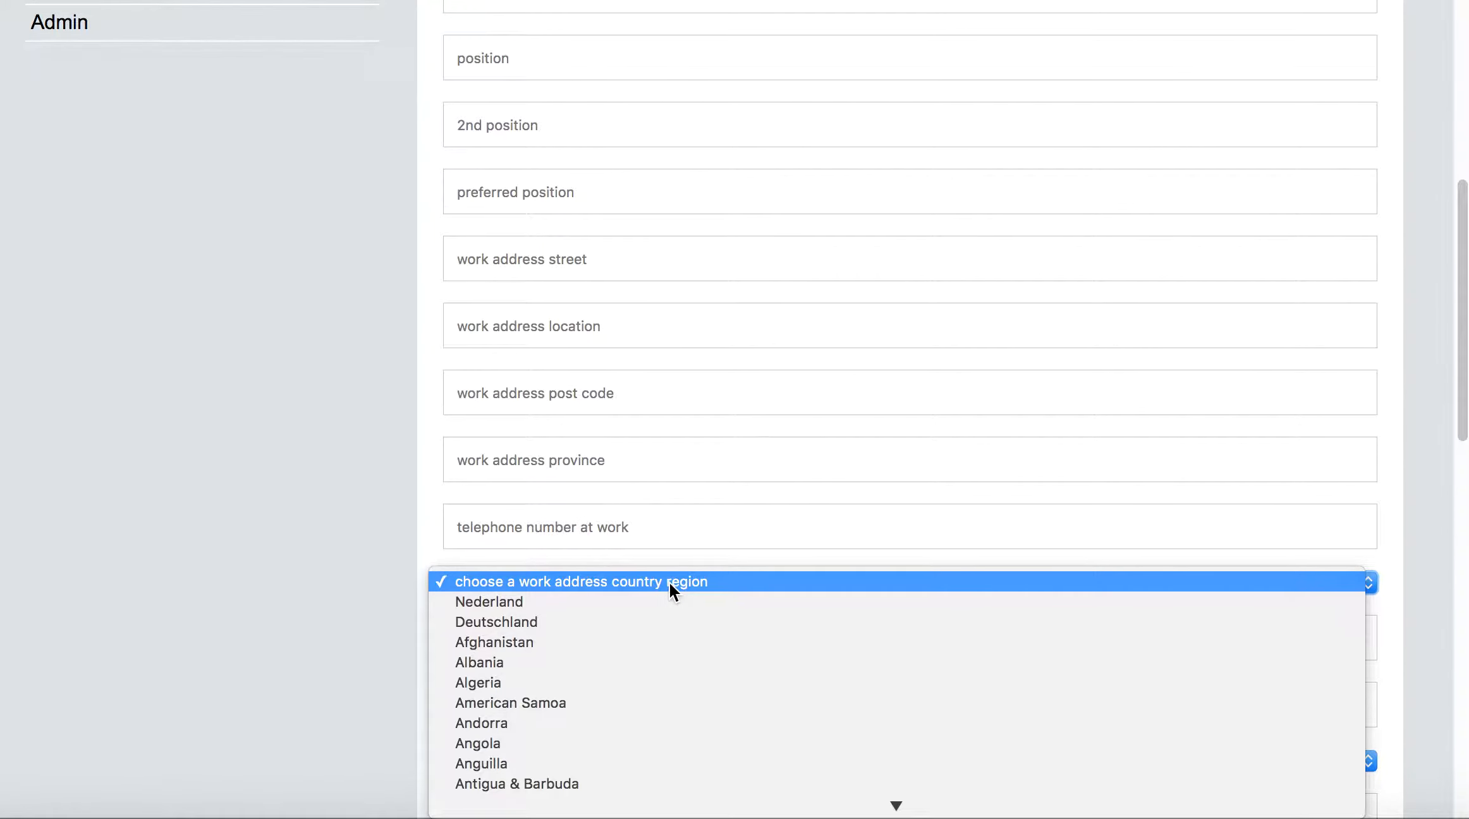
click(657, 623)
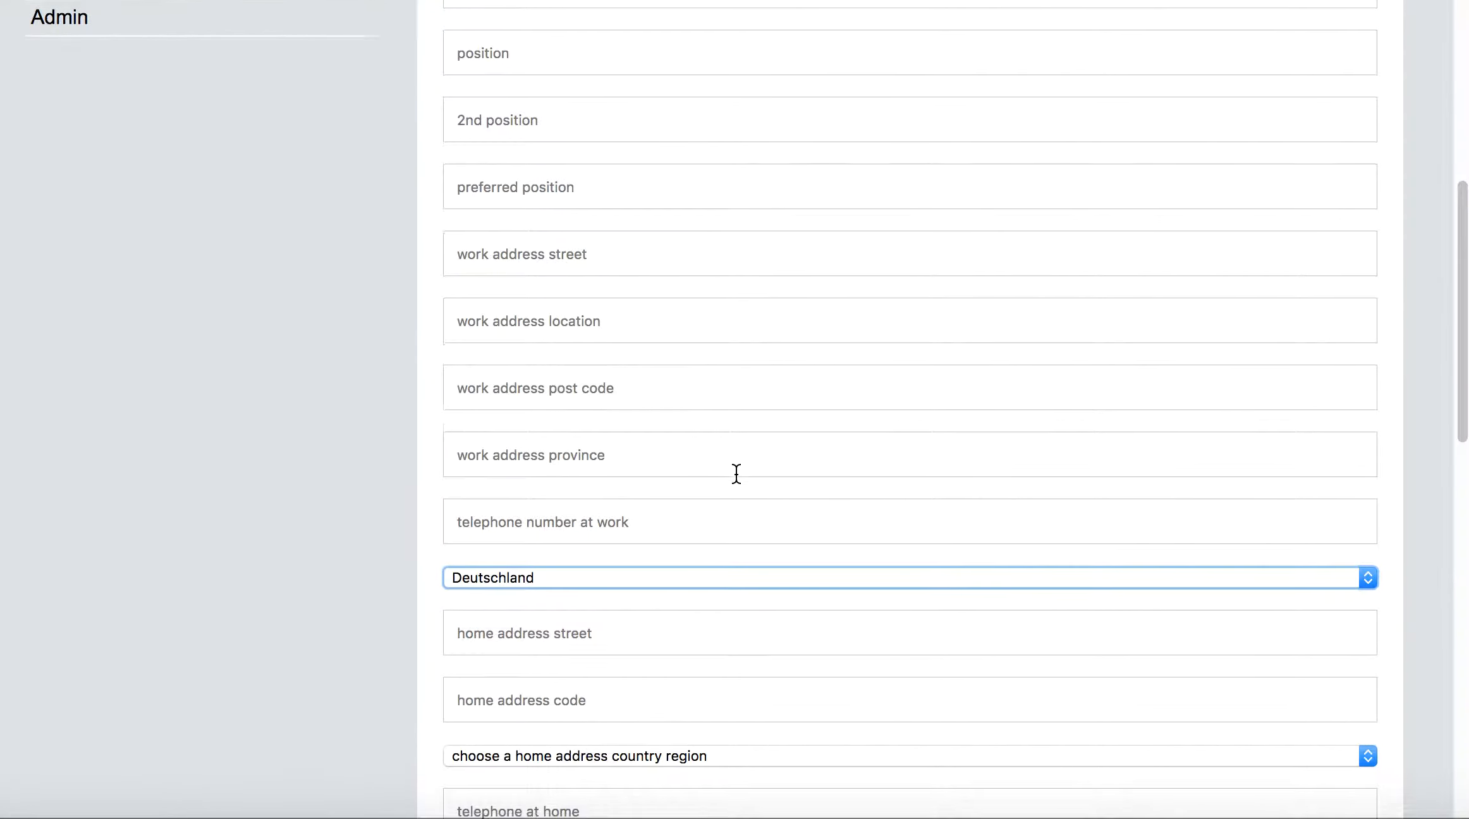
- Assign the Project Manager category to the new candidate
scroll(735, 474, down, 6)
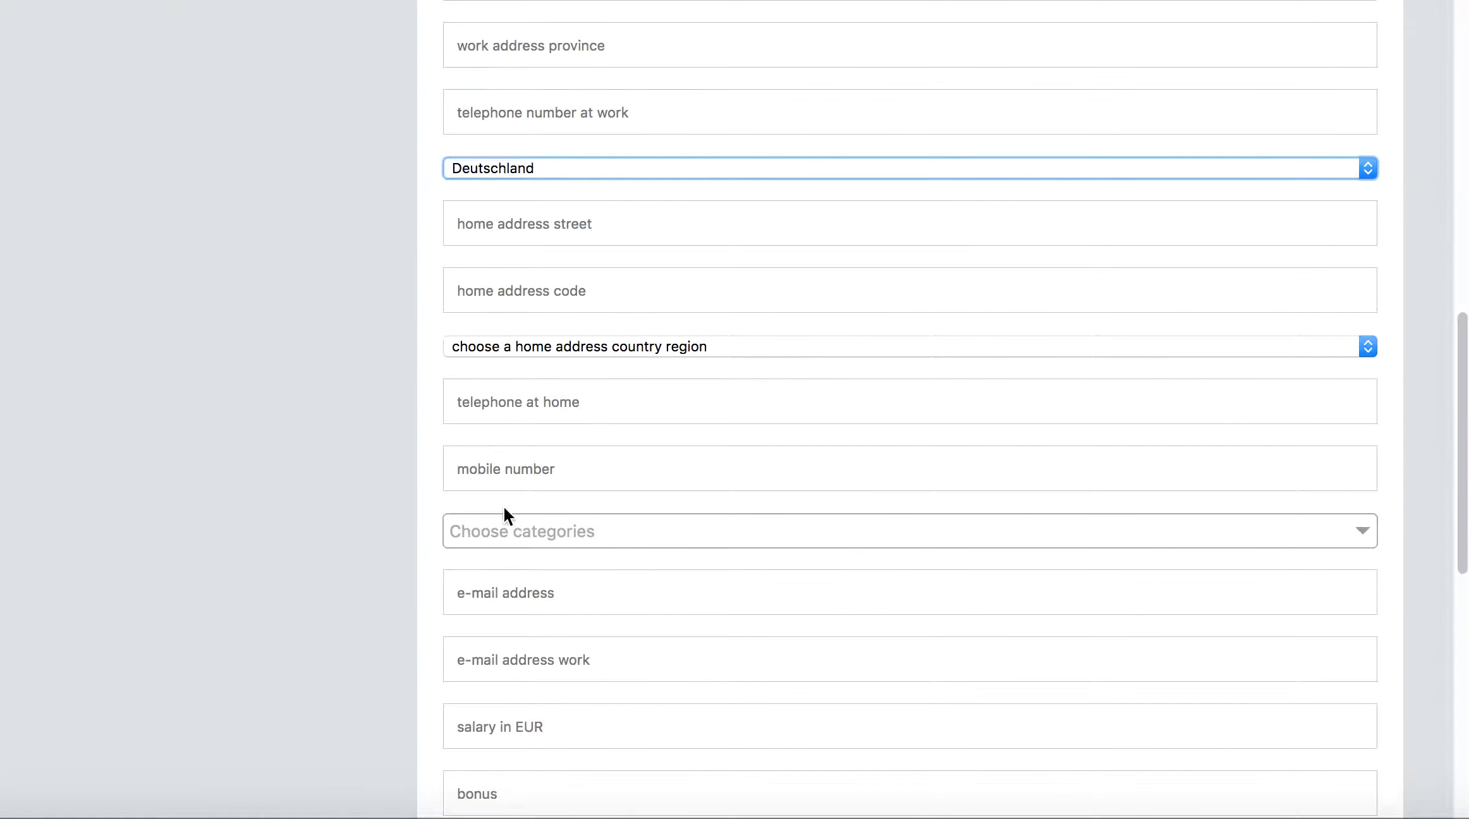
click(632, 531)
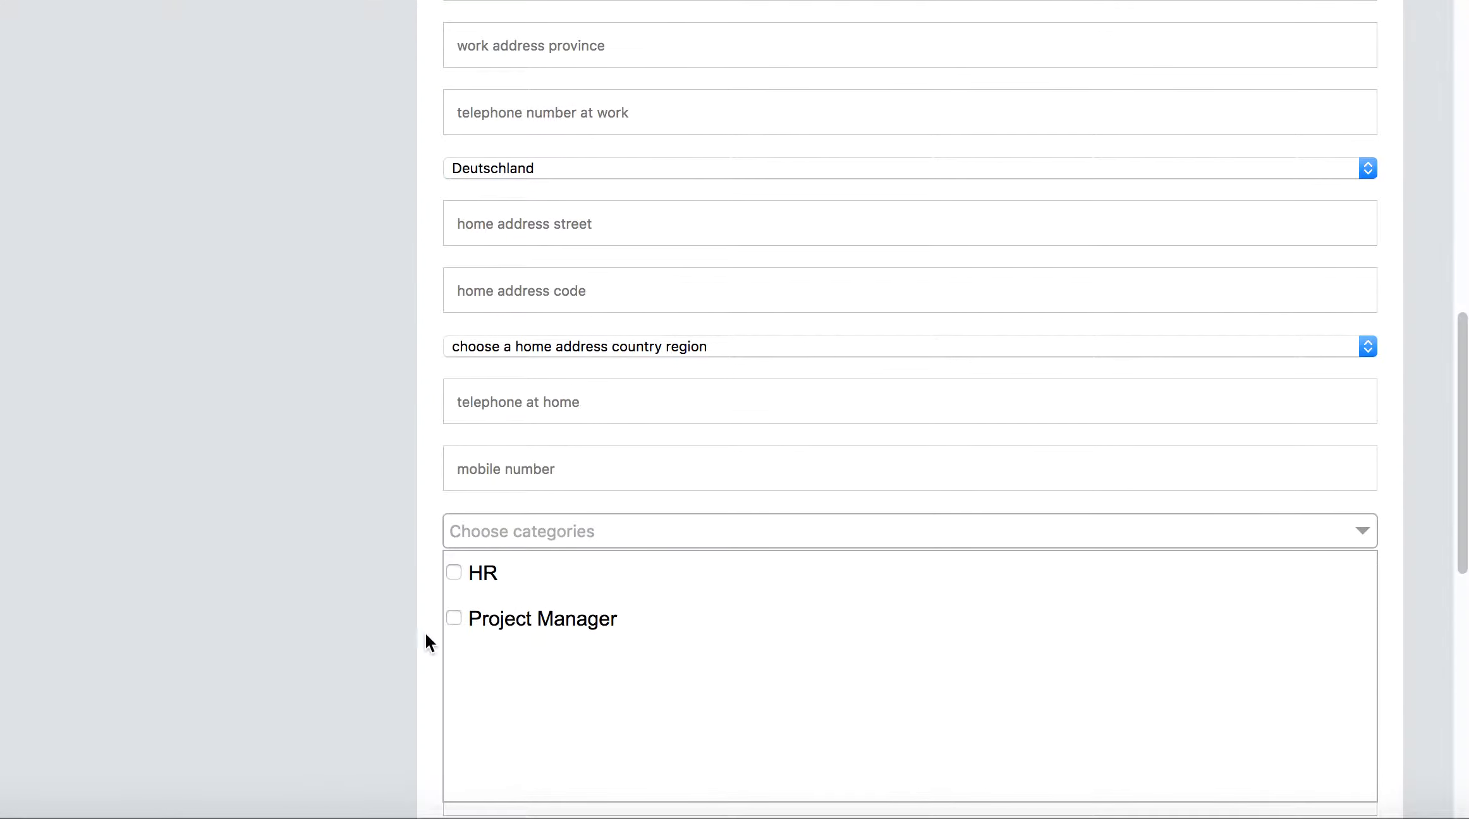
click(453, 618)
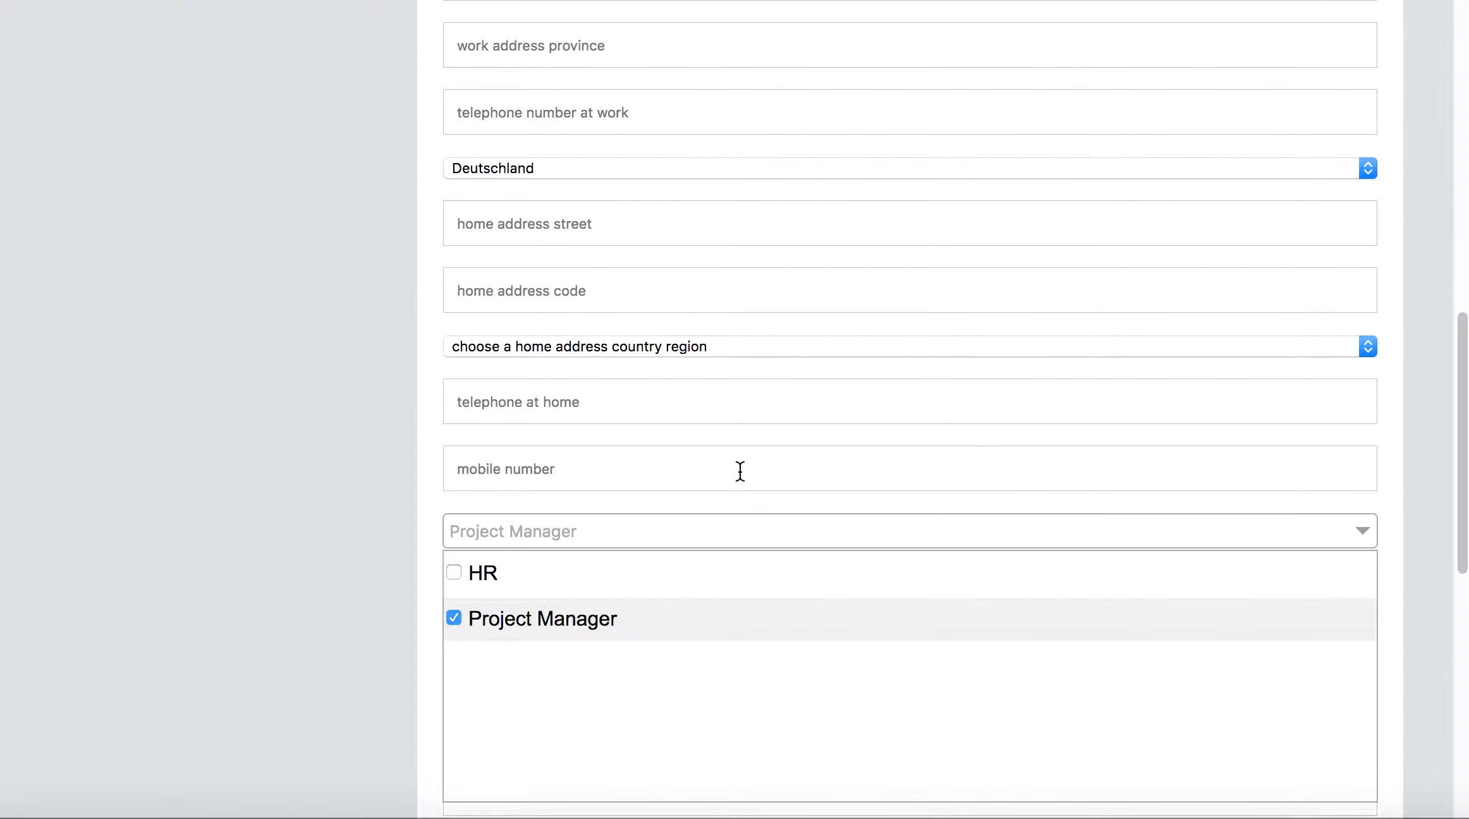
click(727, 504)
- Fill in the candidate's primary e-mail address
scroll(719, 569, down, 3)
click(548, 445)
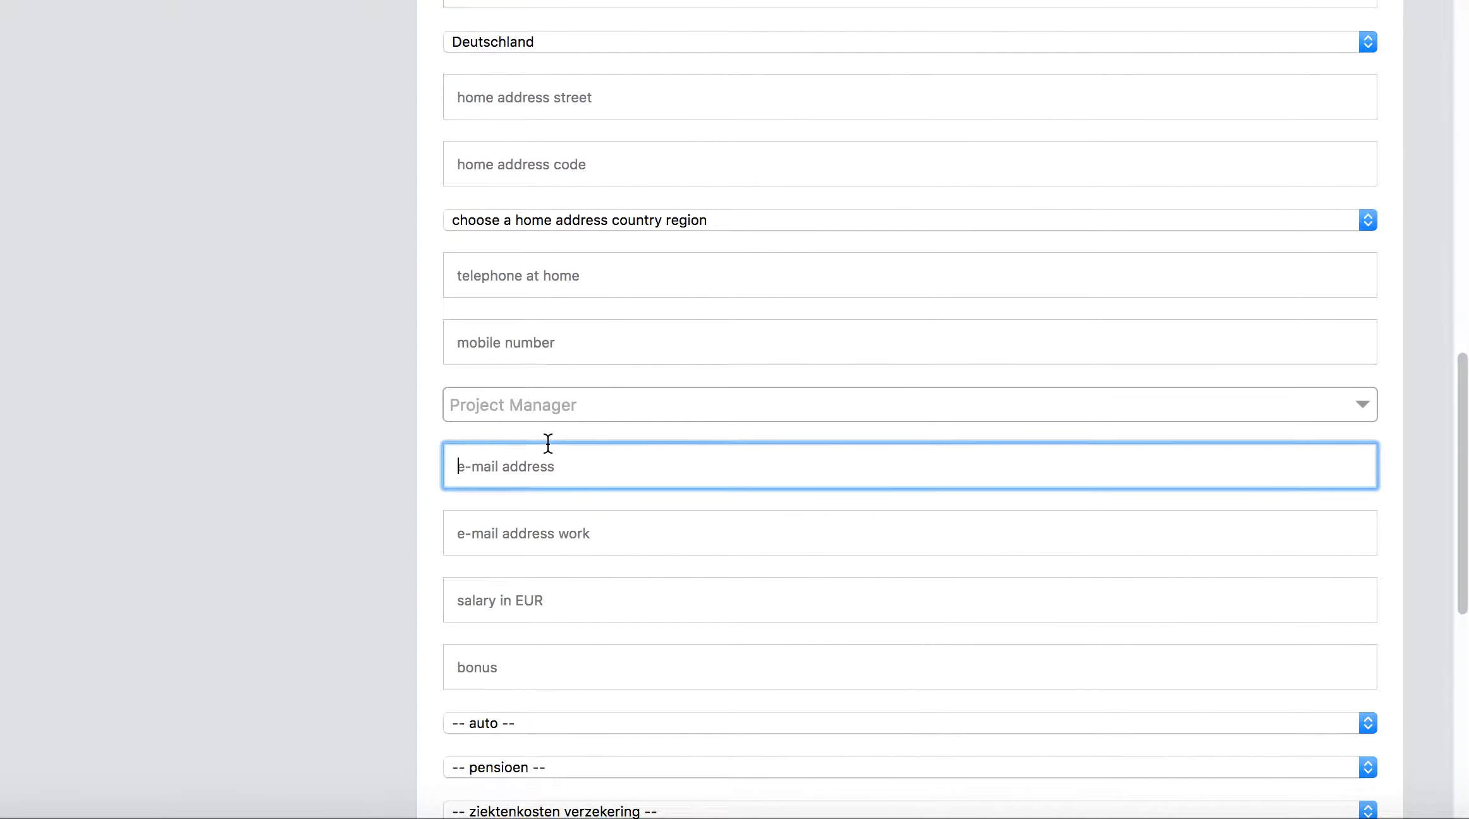
text(test200@test200.com)
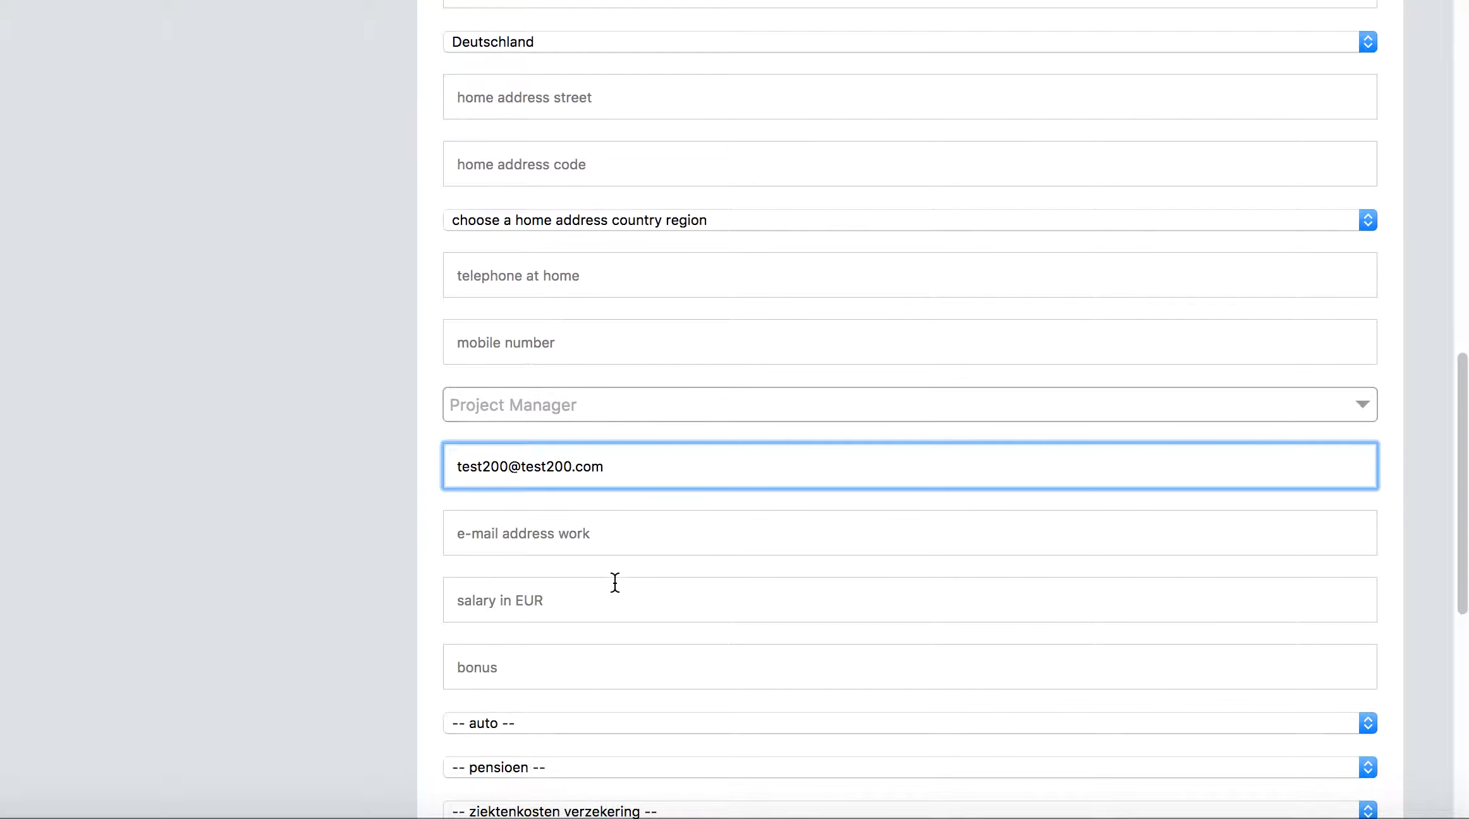
scroll(617, 613, down, 1)
scroll(581, 604, down, 1)
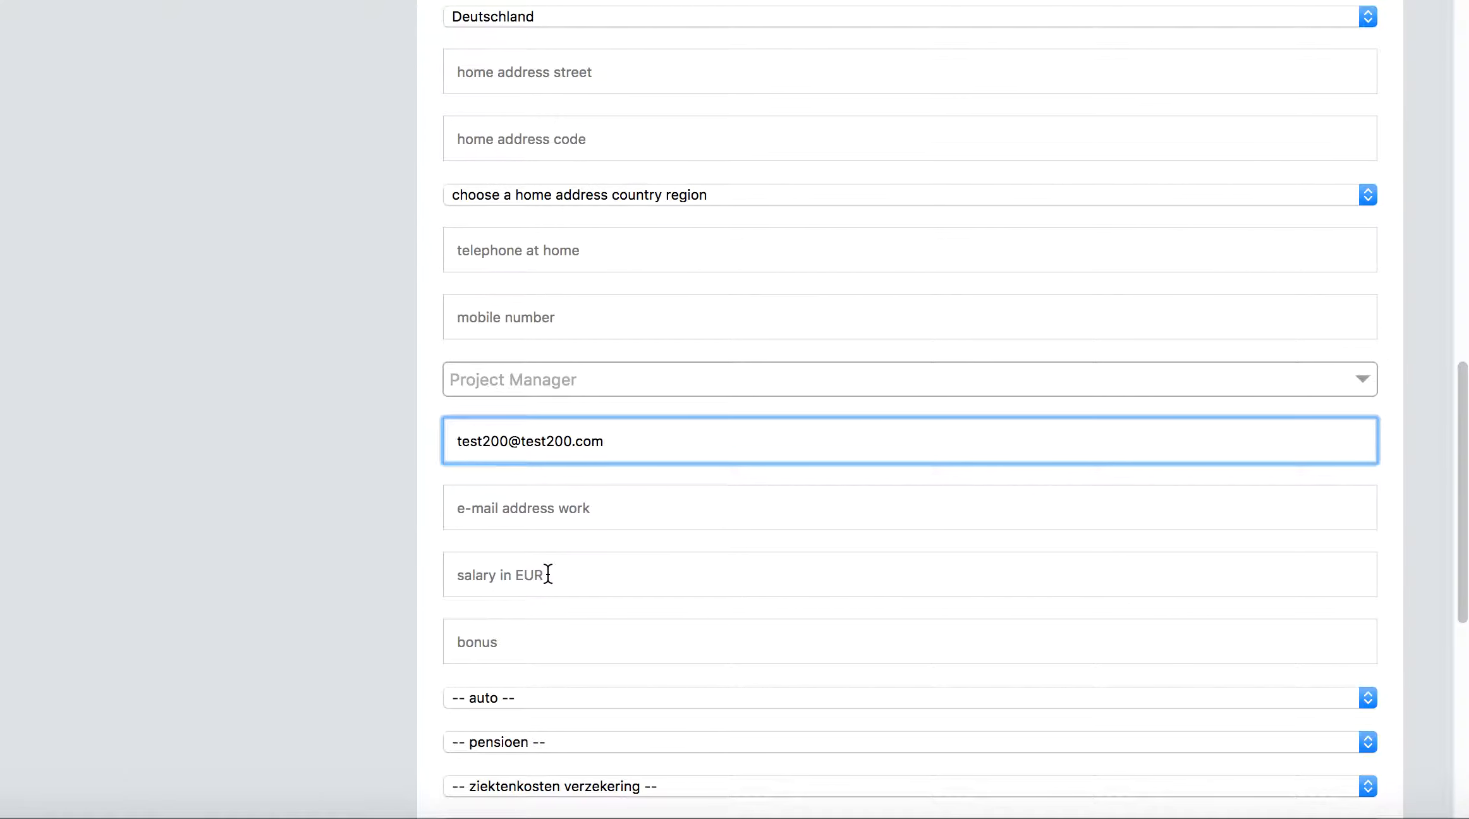
scroll(602, 699, down, 2)
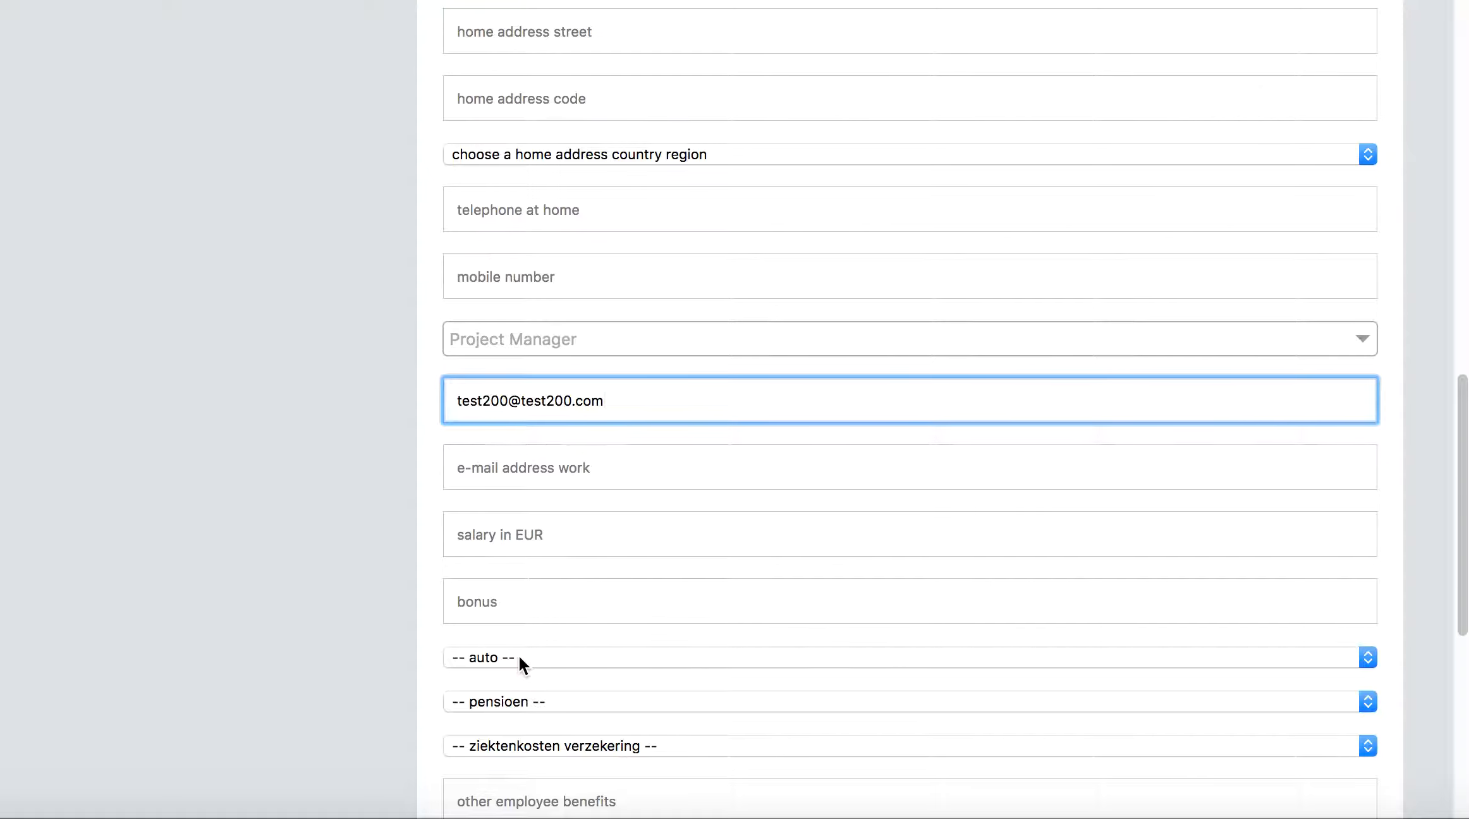
scroll(568, 606, down, 5)
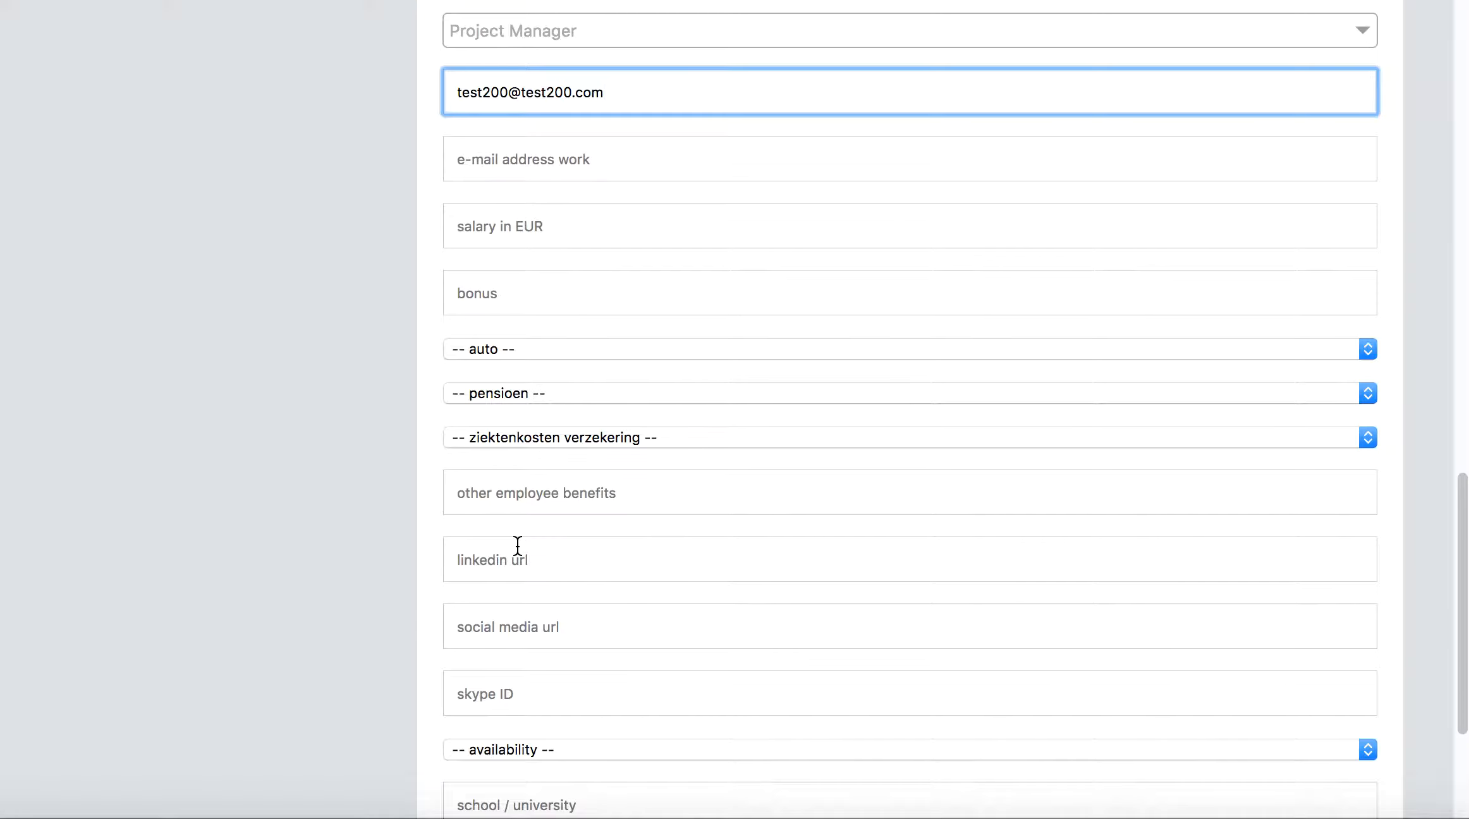
click(522, 629)
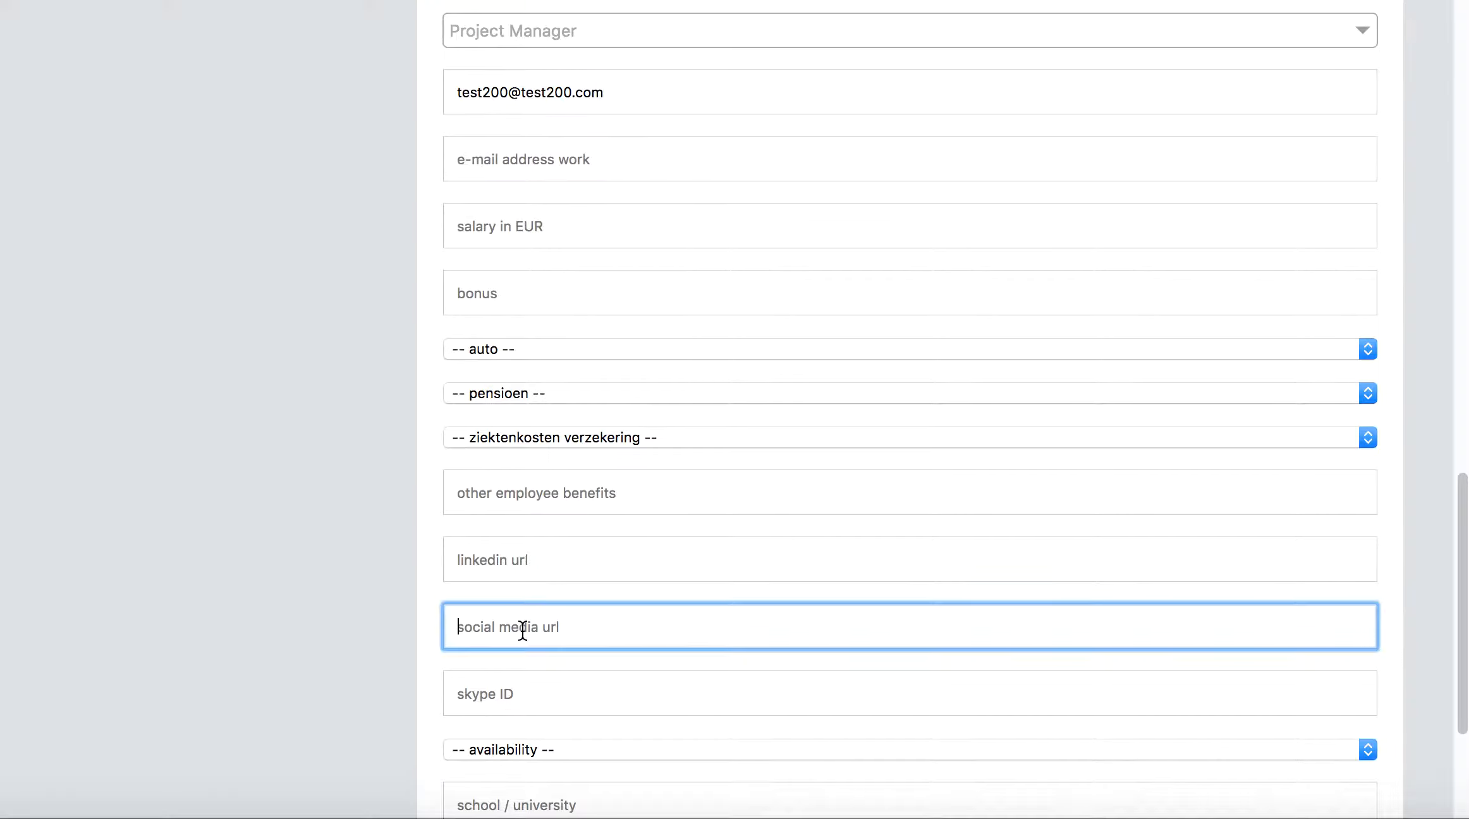
text(th)
key(BackSpace)
key(BackSpace)
text(ht)
click(584, 672)
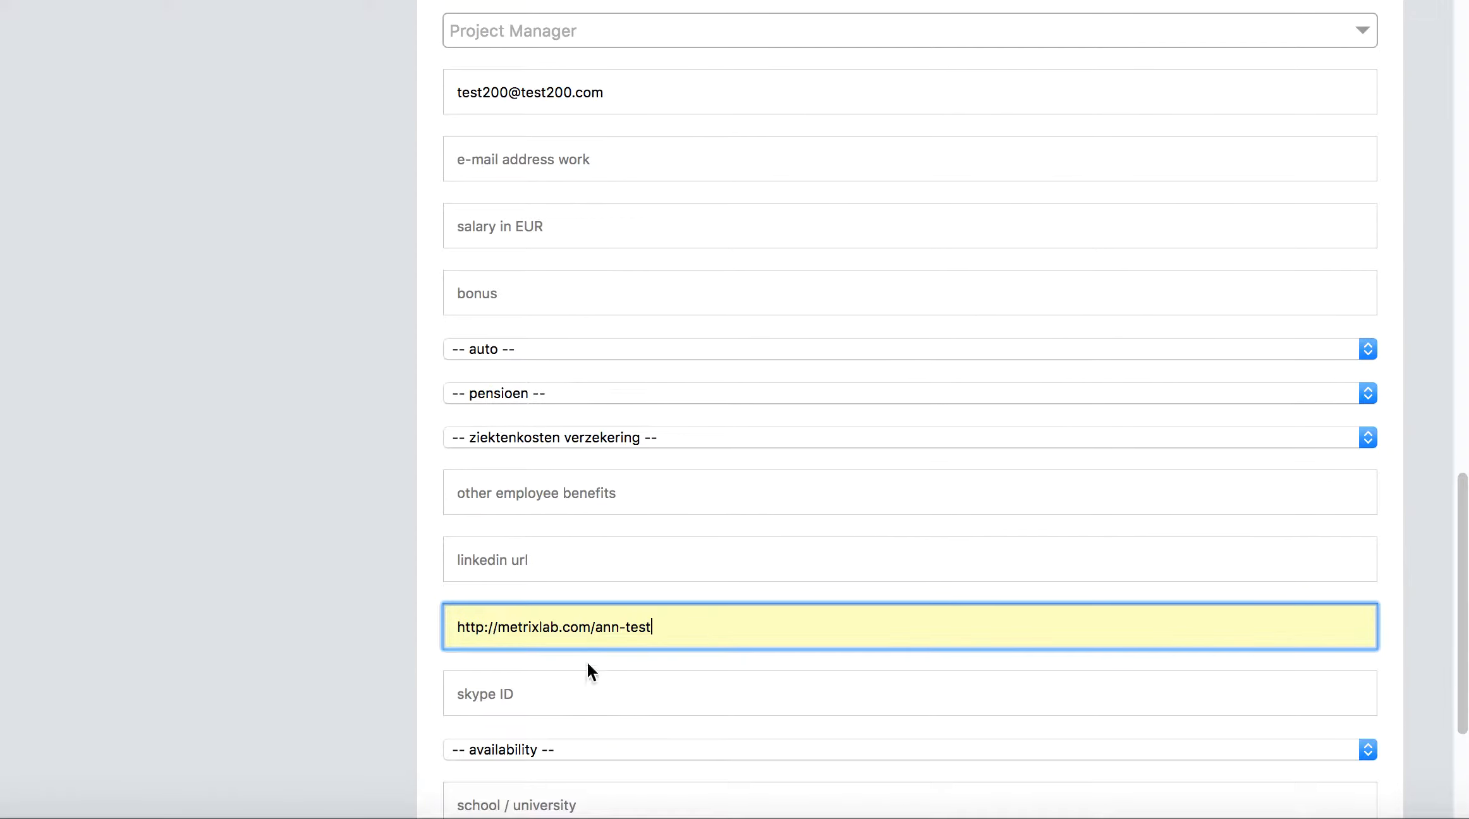
drag(596, 629, 658, 635)
text(test200-)
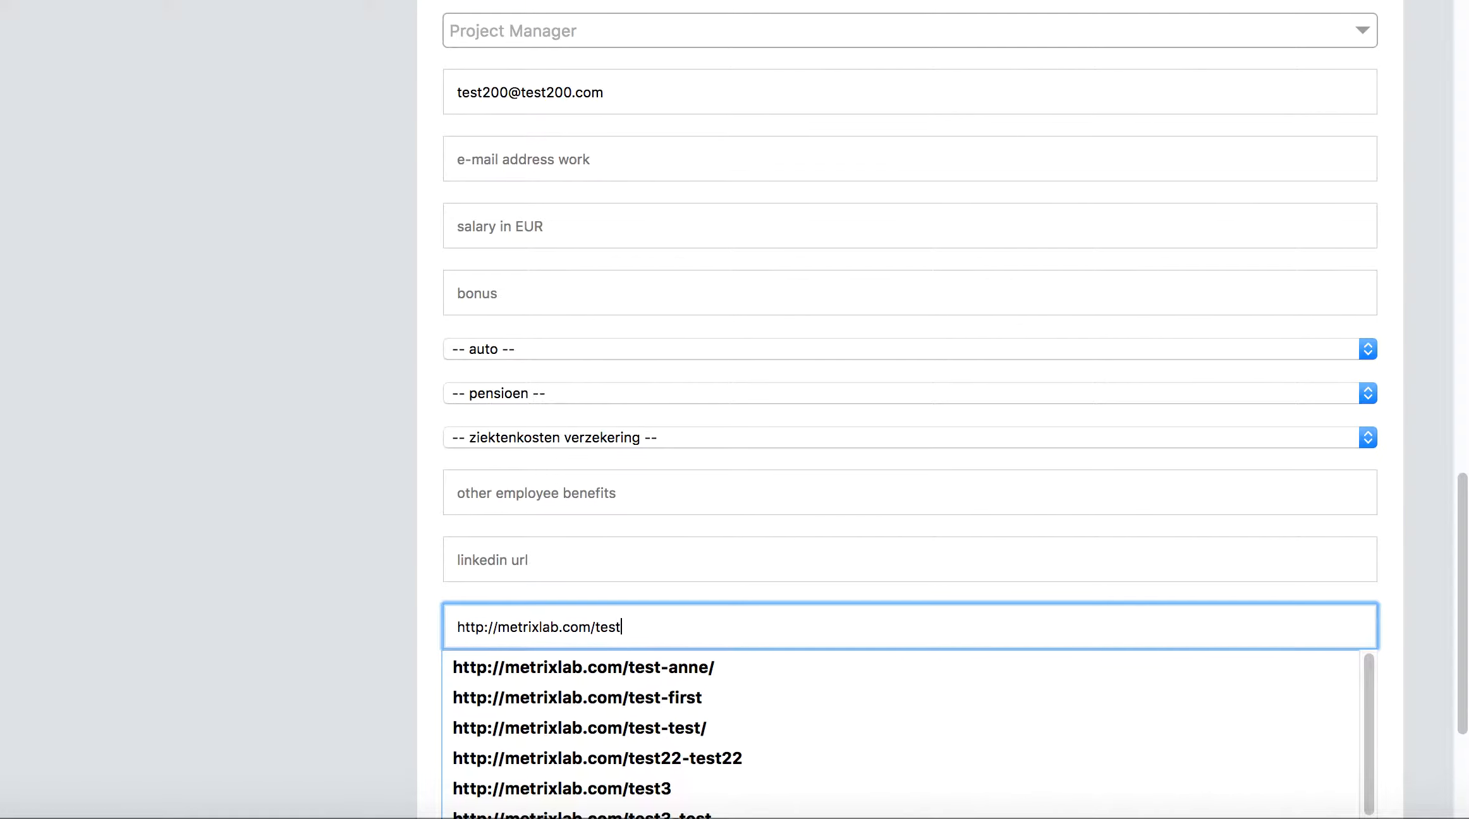
text(T)
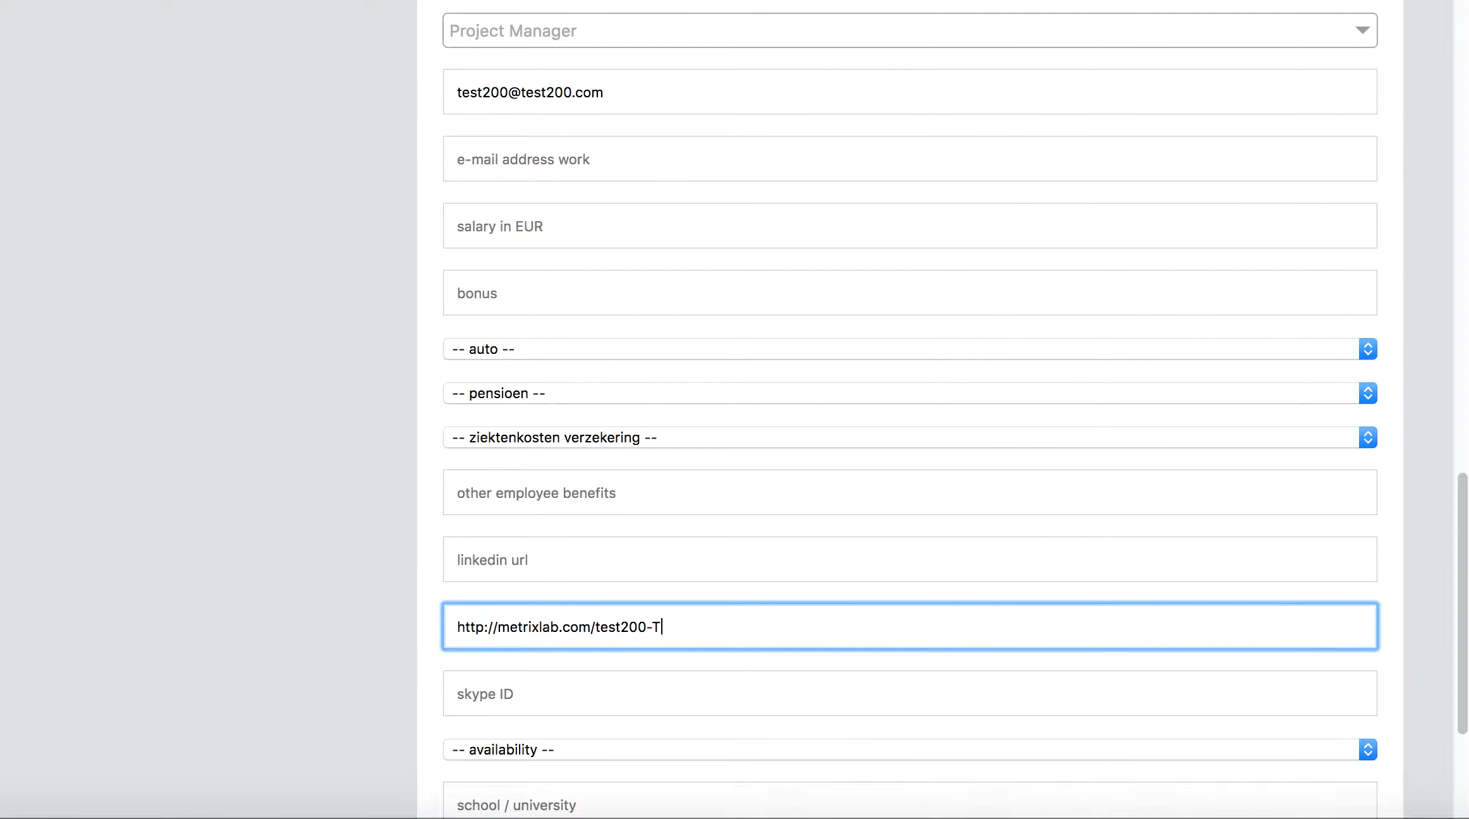
key(BackSpace)
text(test200)
- Assign the candidate to the project "Sales Manager DE TEST" and add the completed record to the database
scroll(826, 582, down, 1)
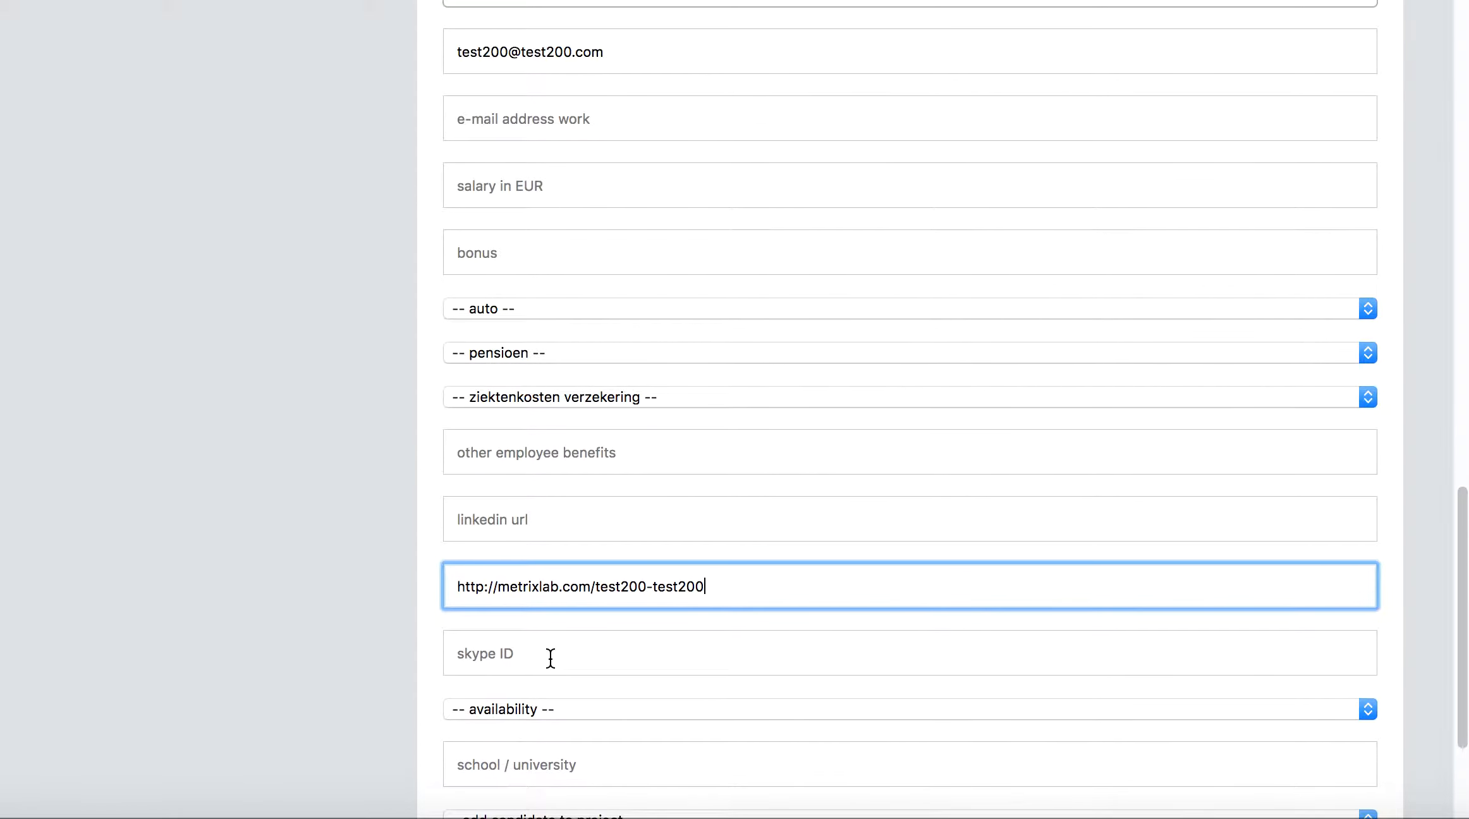
scroll(551, 659, down, 3)
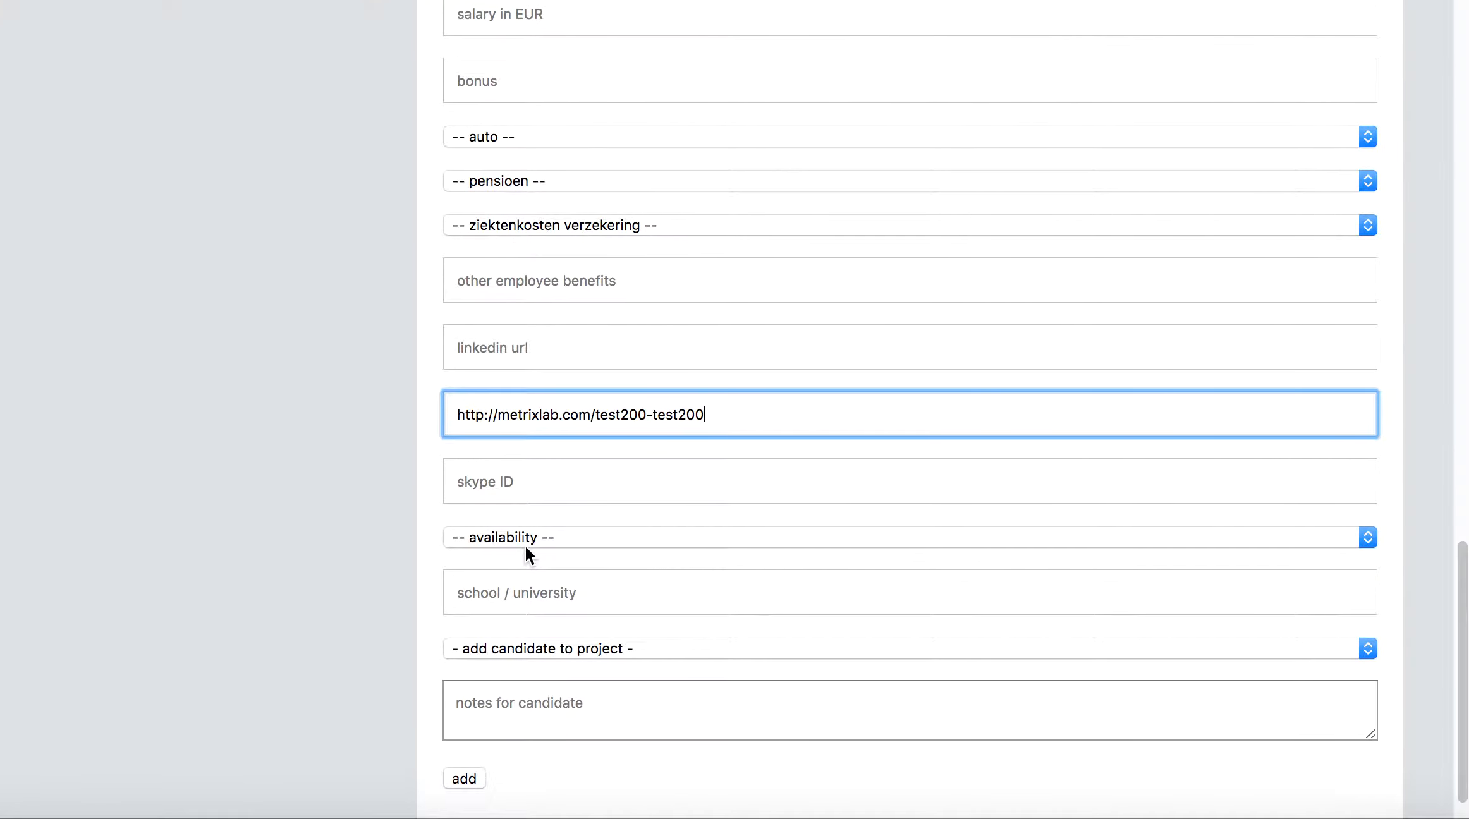
click(530, 648)
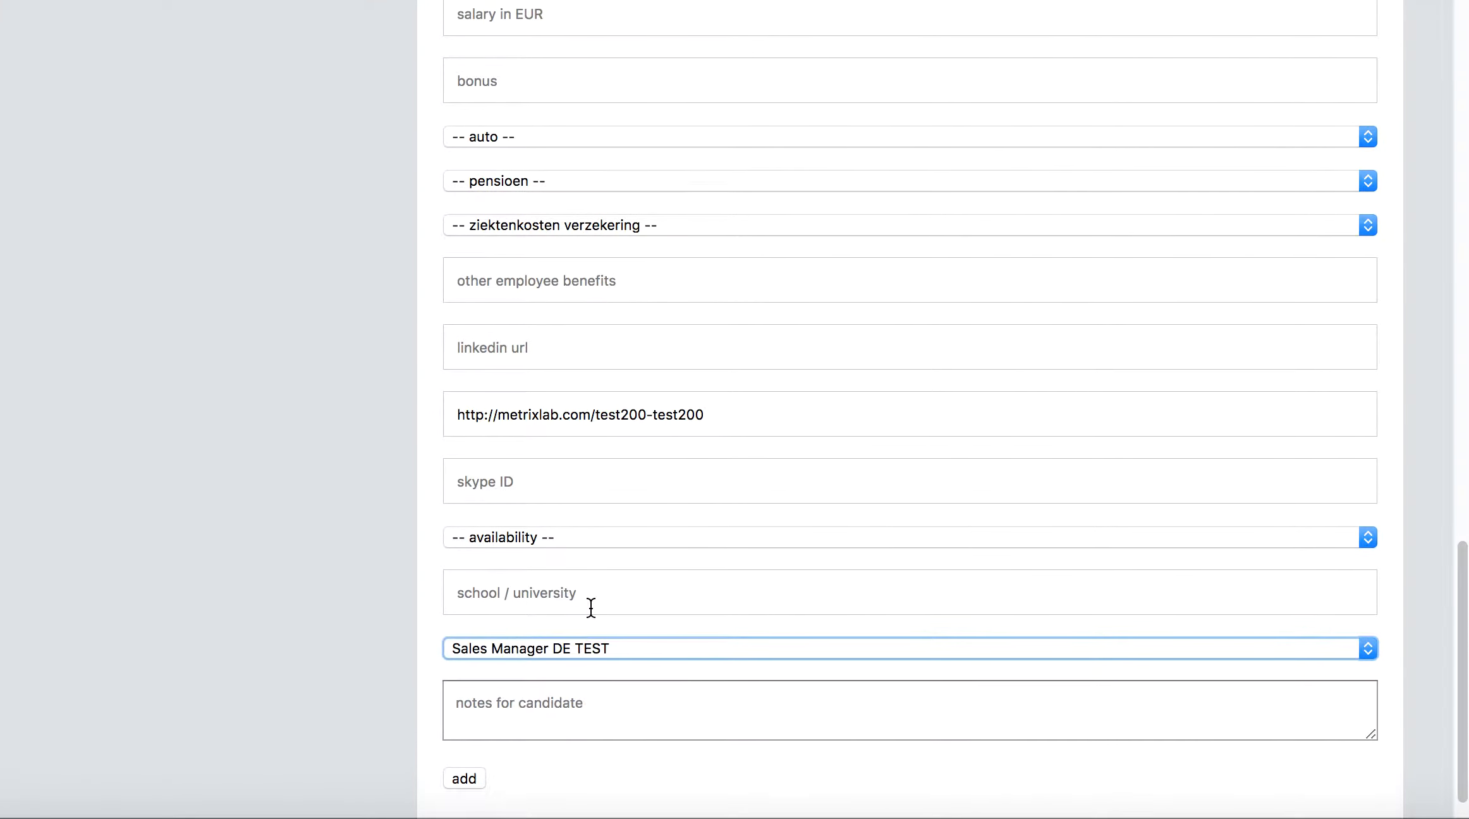
scroll(589, 606, down, 2)
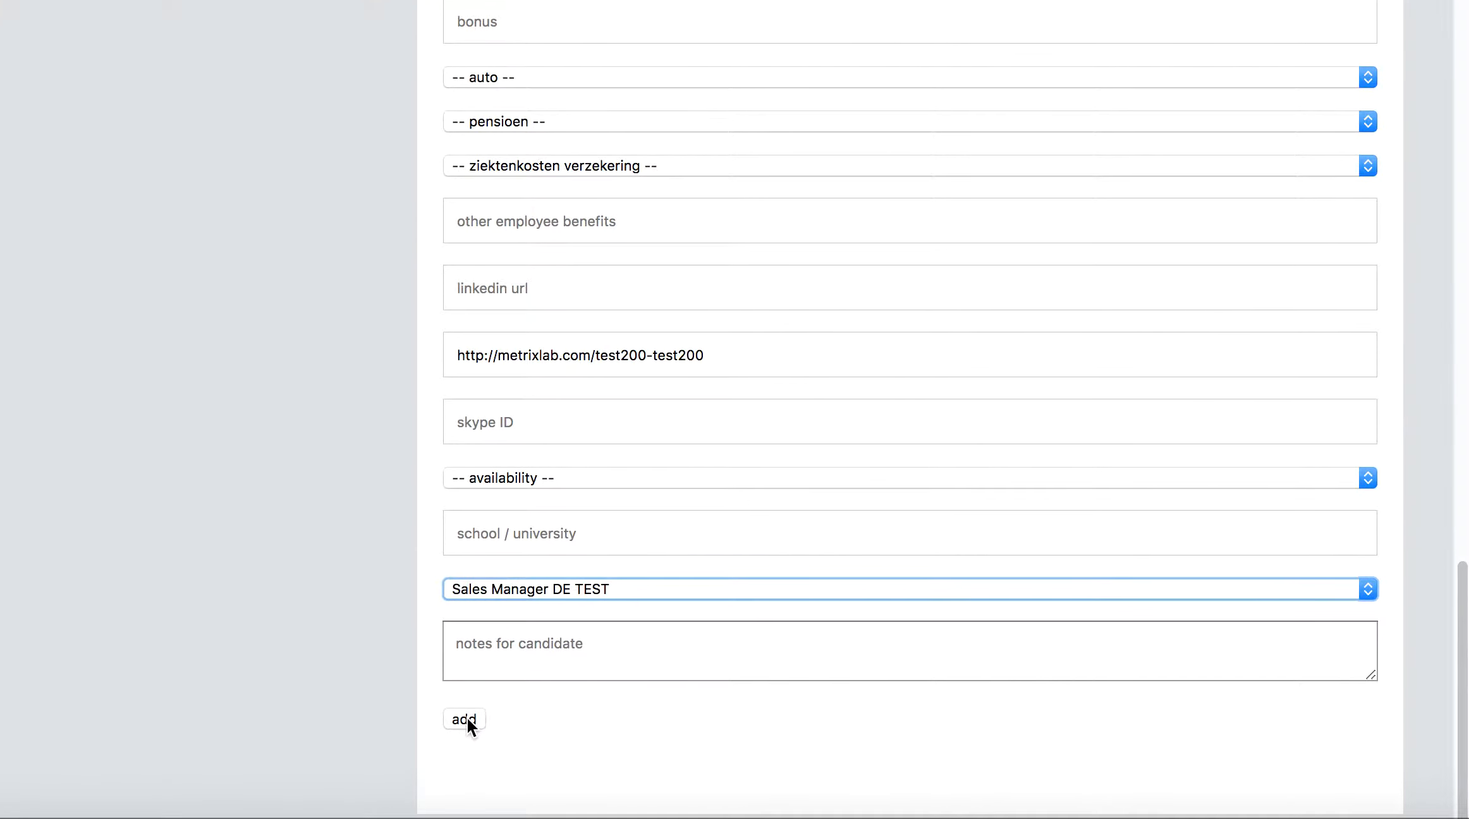
click(466, 719)
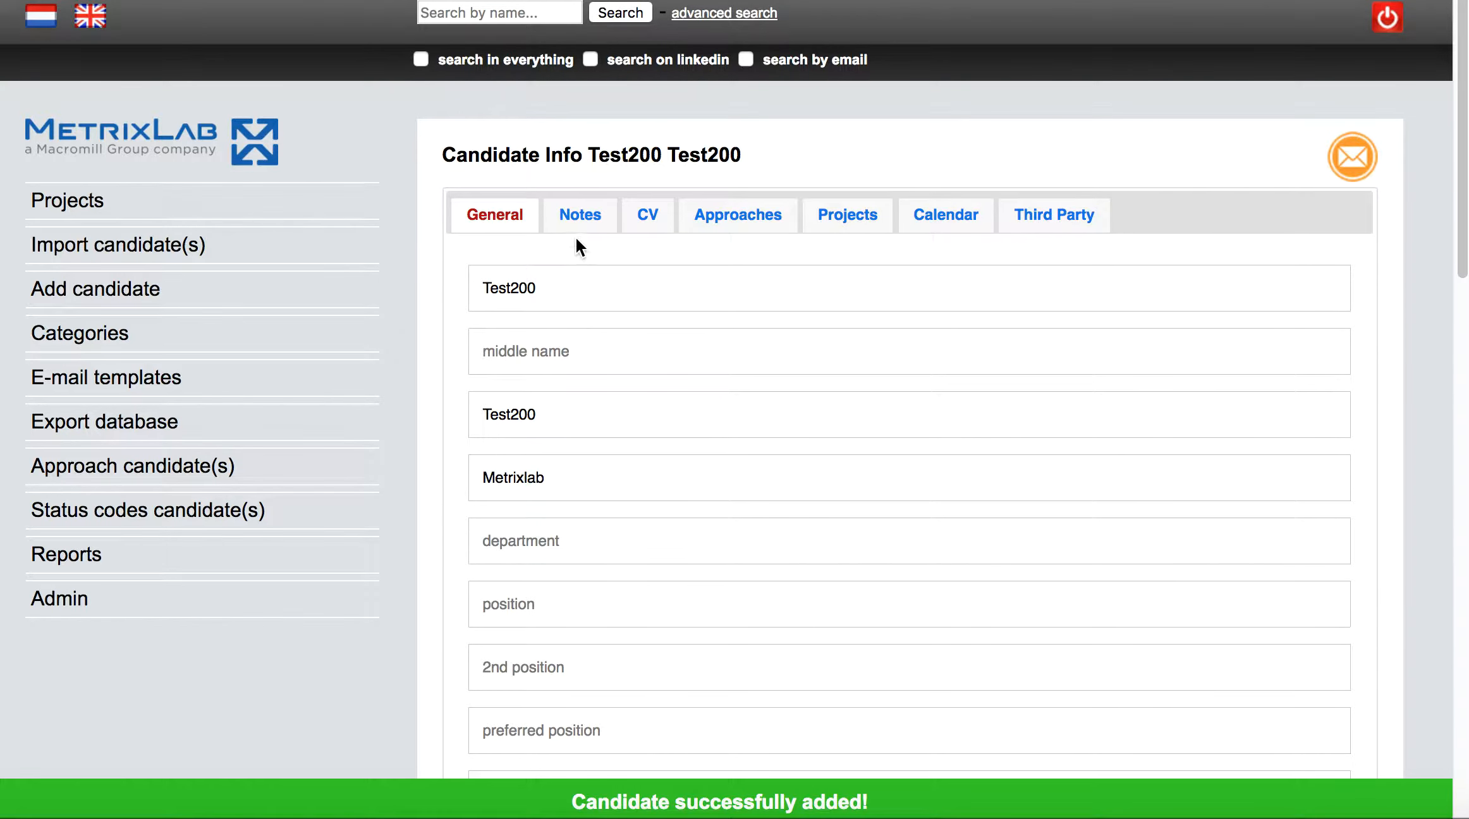
- Search the candidate database for the newly added candidate by name
click(534, 14)
text(test200)
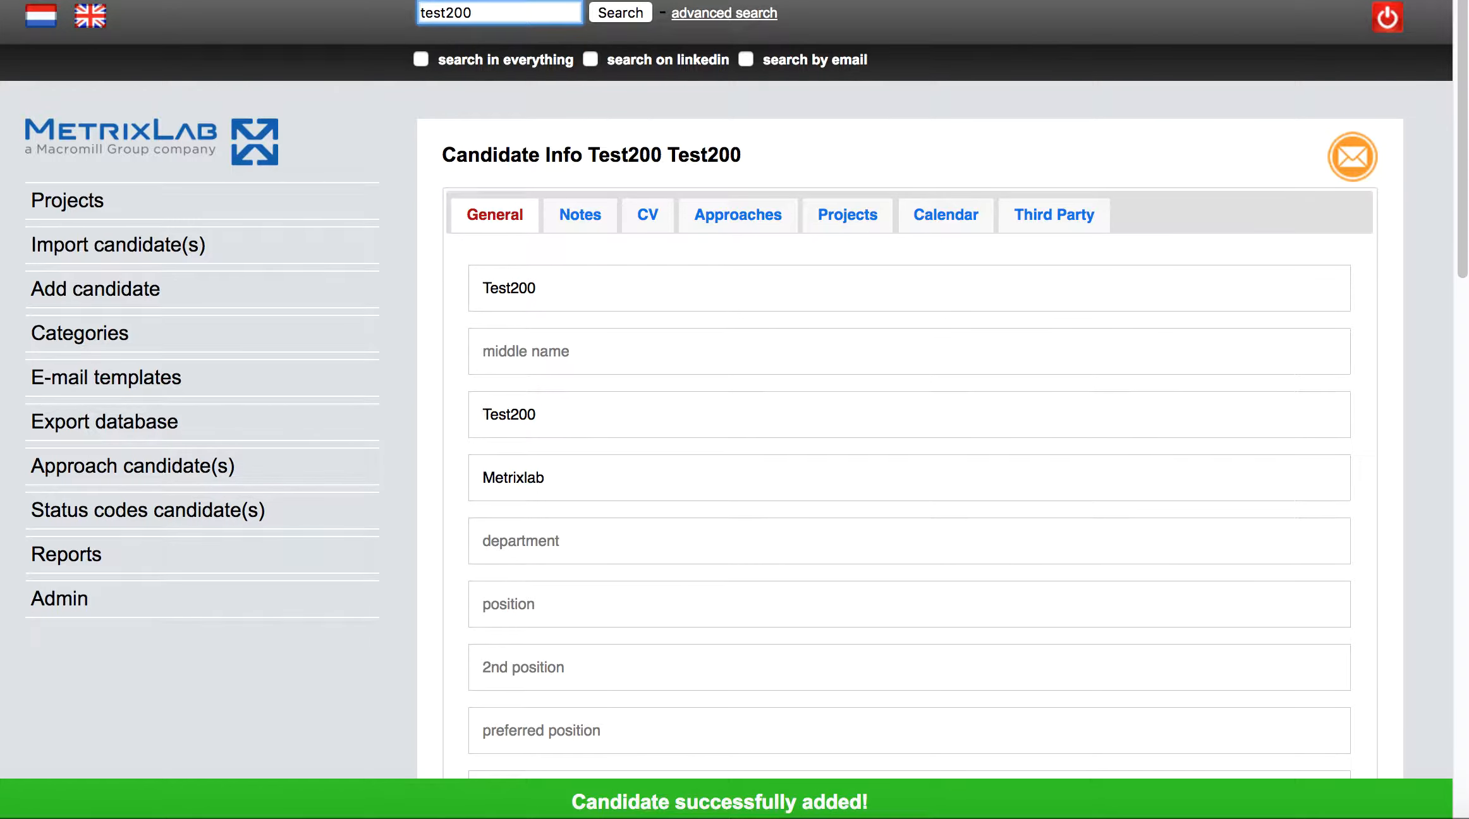
key(Return)
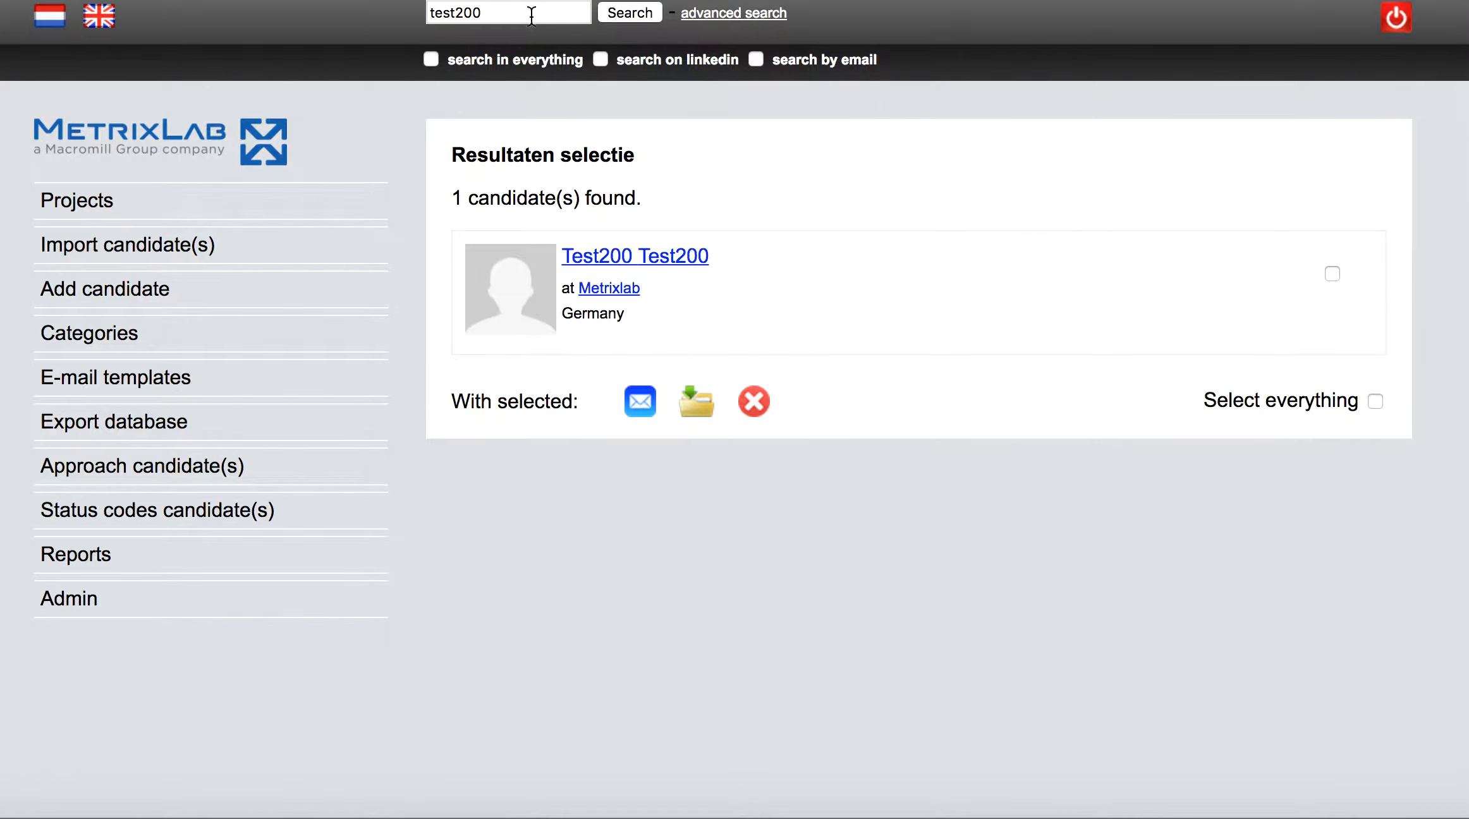
- In the found candidate's record, set the "Sales Manager DE TEST" project status to 0_uploads and view the candidate's CV files
click(619, 254)
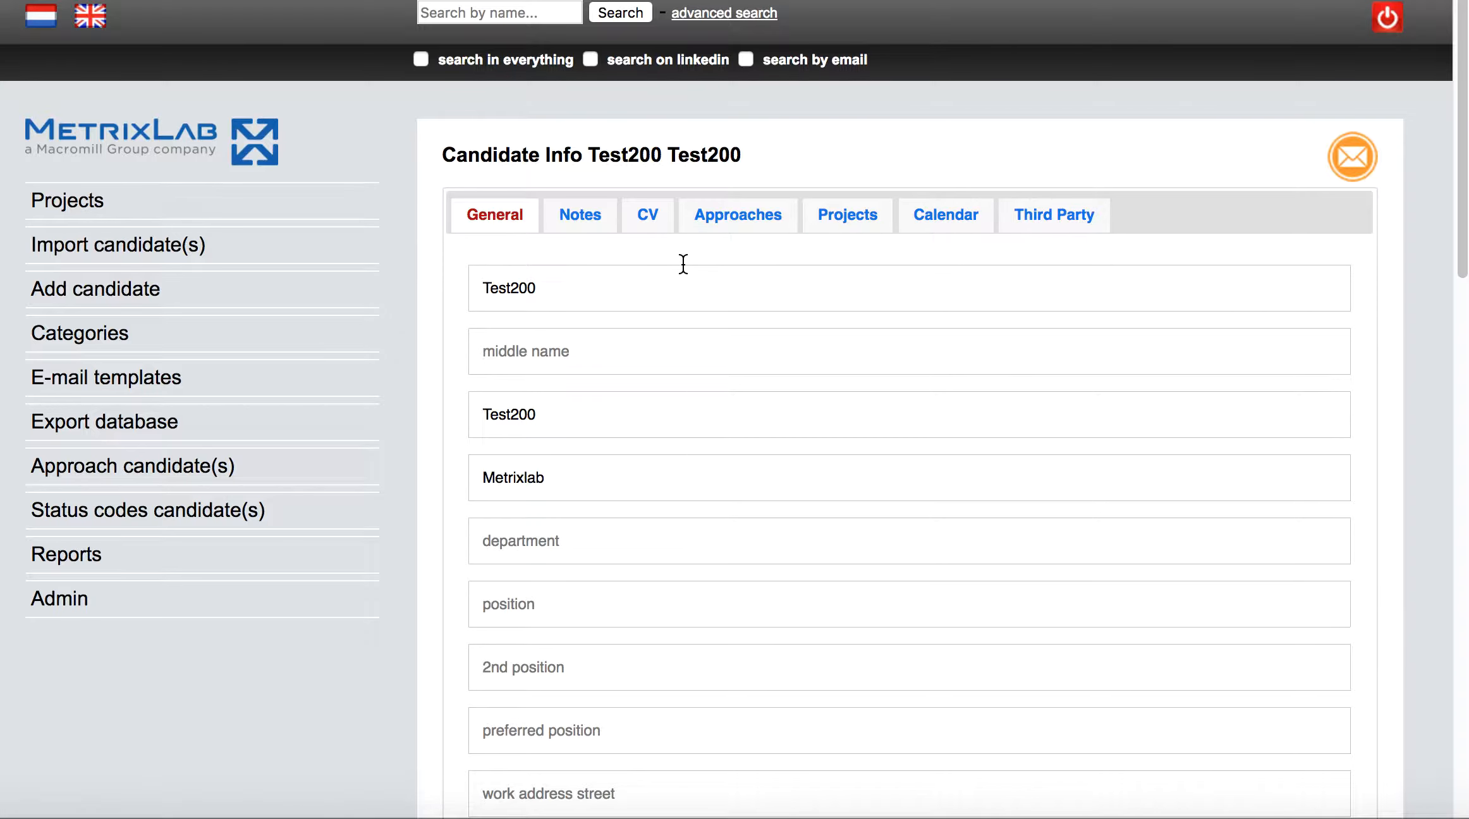
click(846, 224)
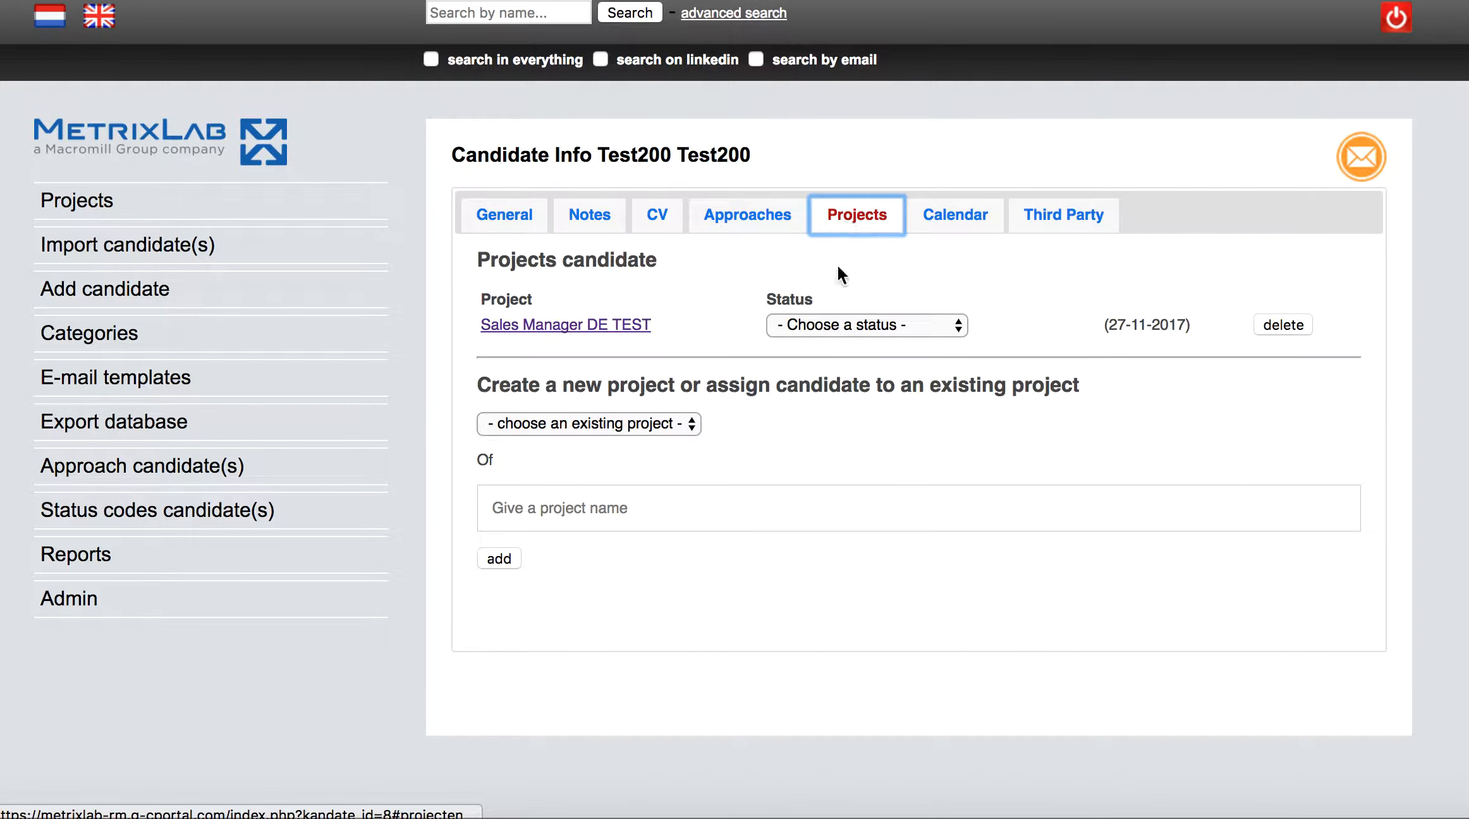
click(792, 326)
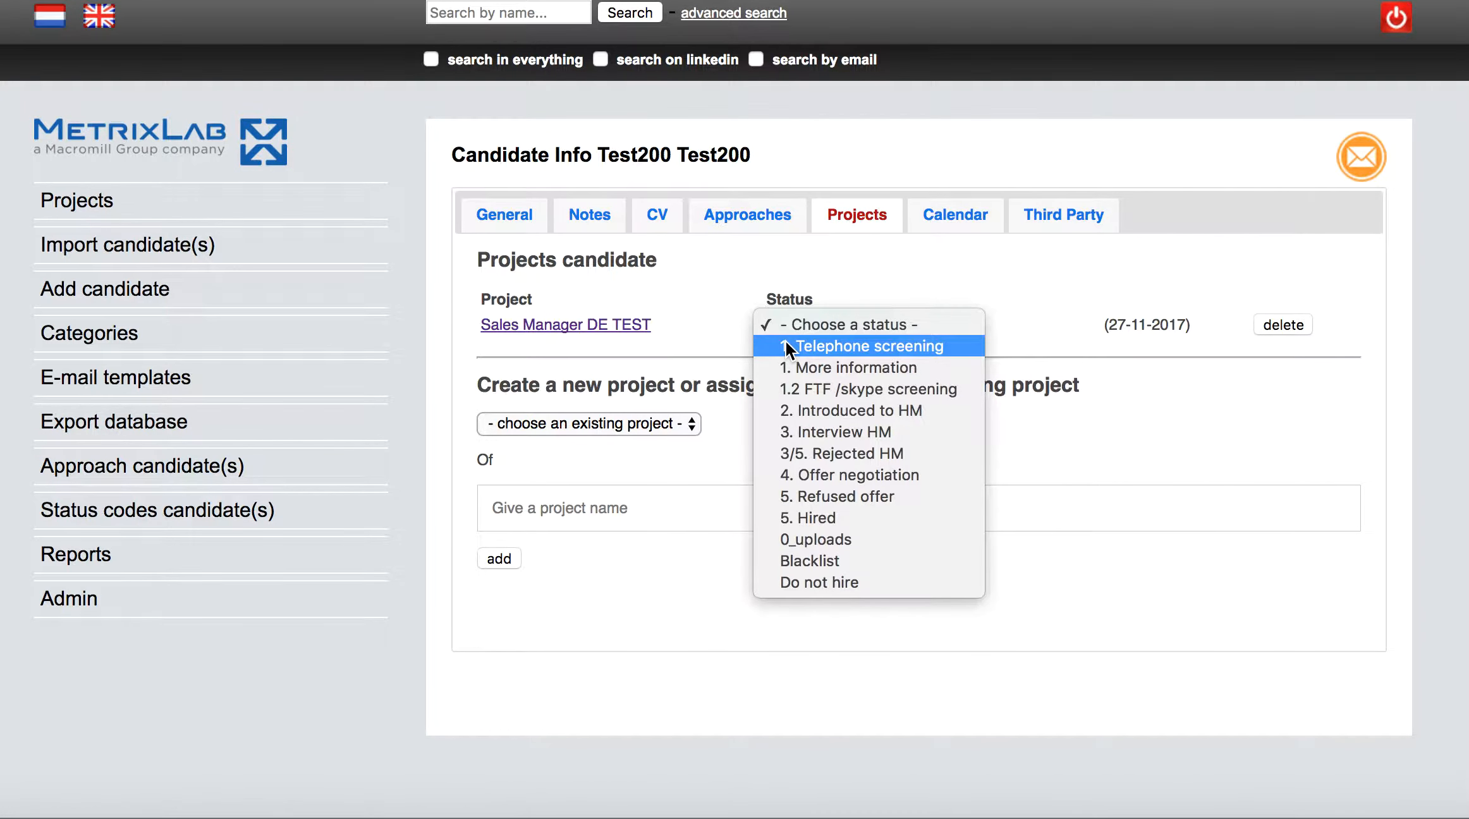
click(795, 545)
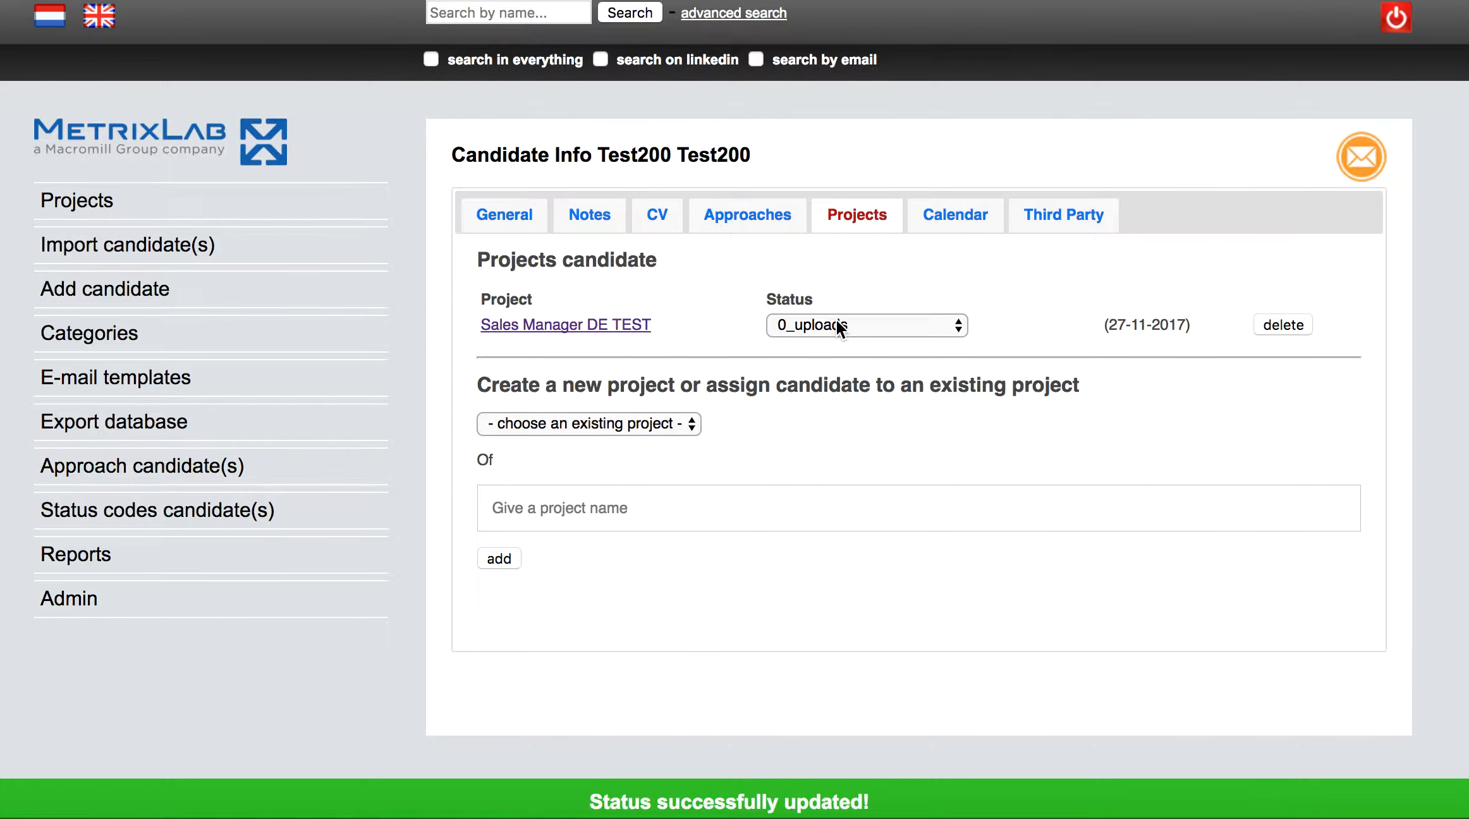
click(835, 326)
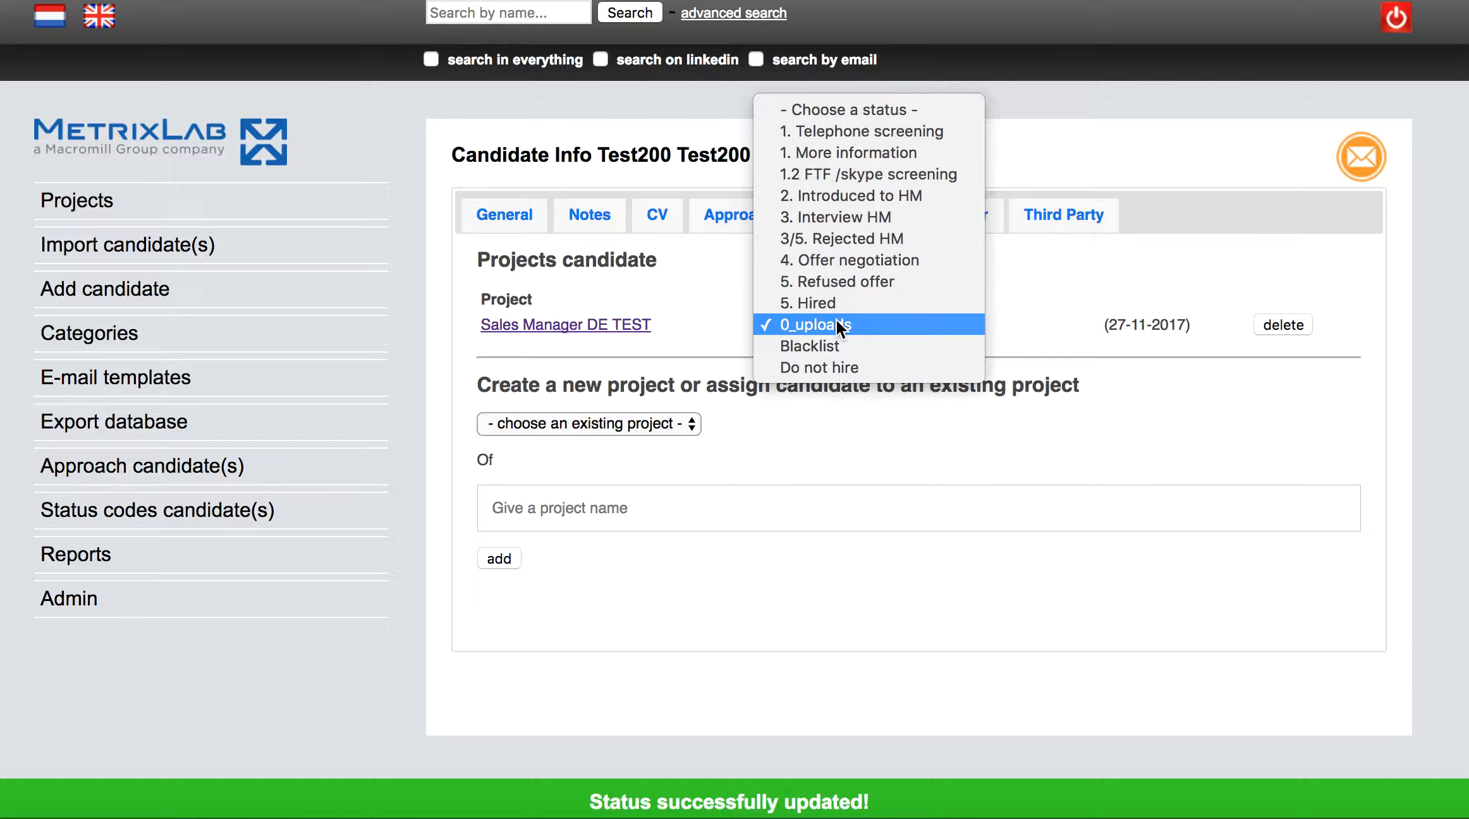
click(836, 324)
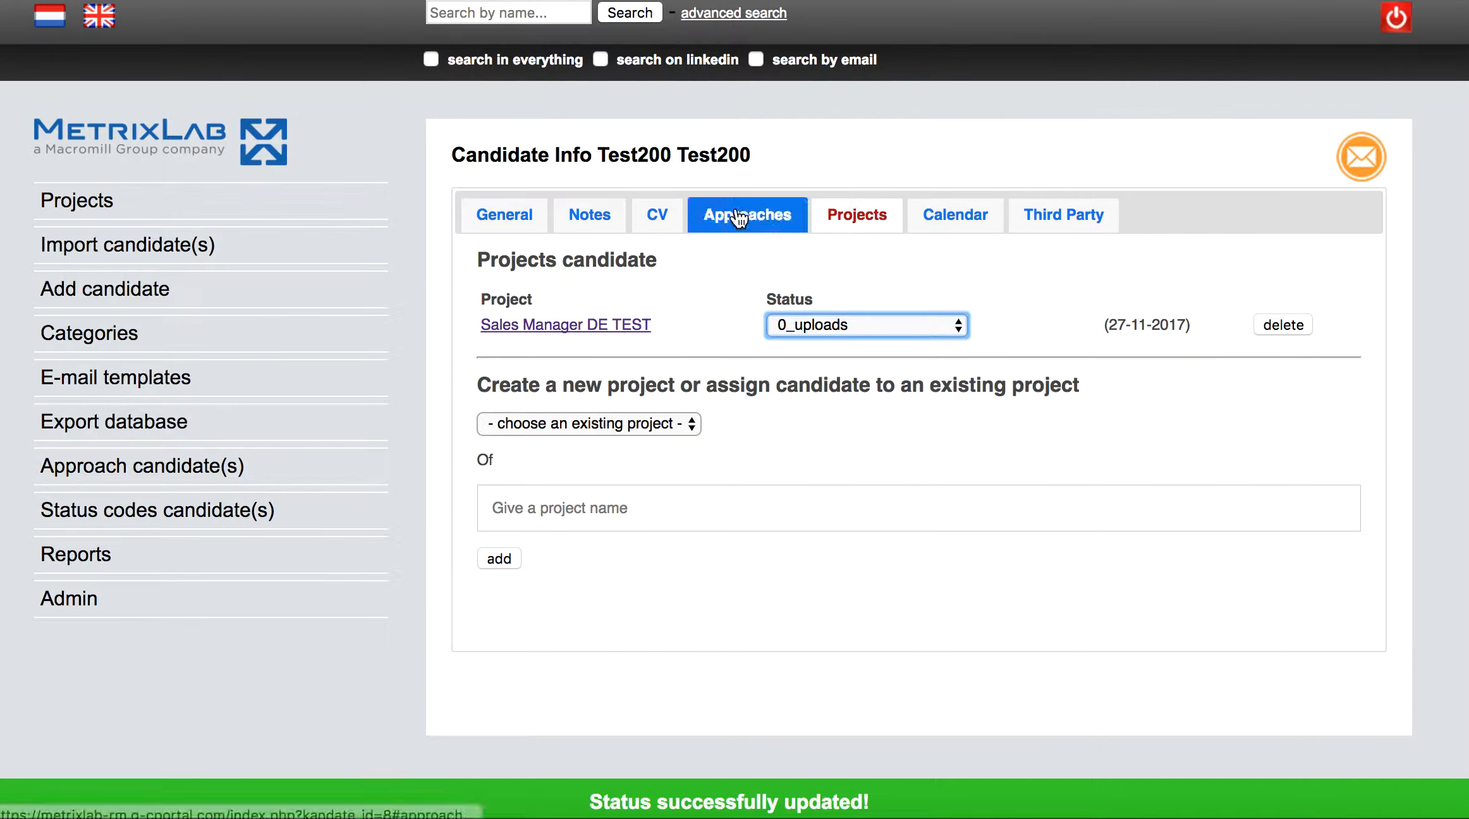
click(673, 220)
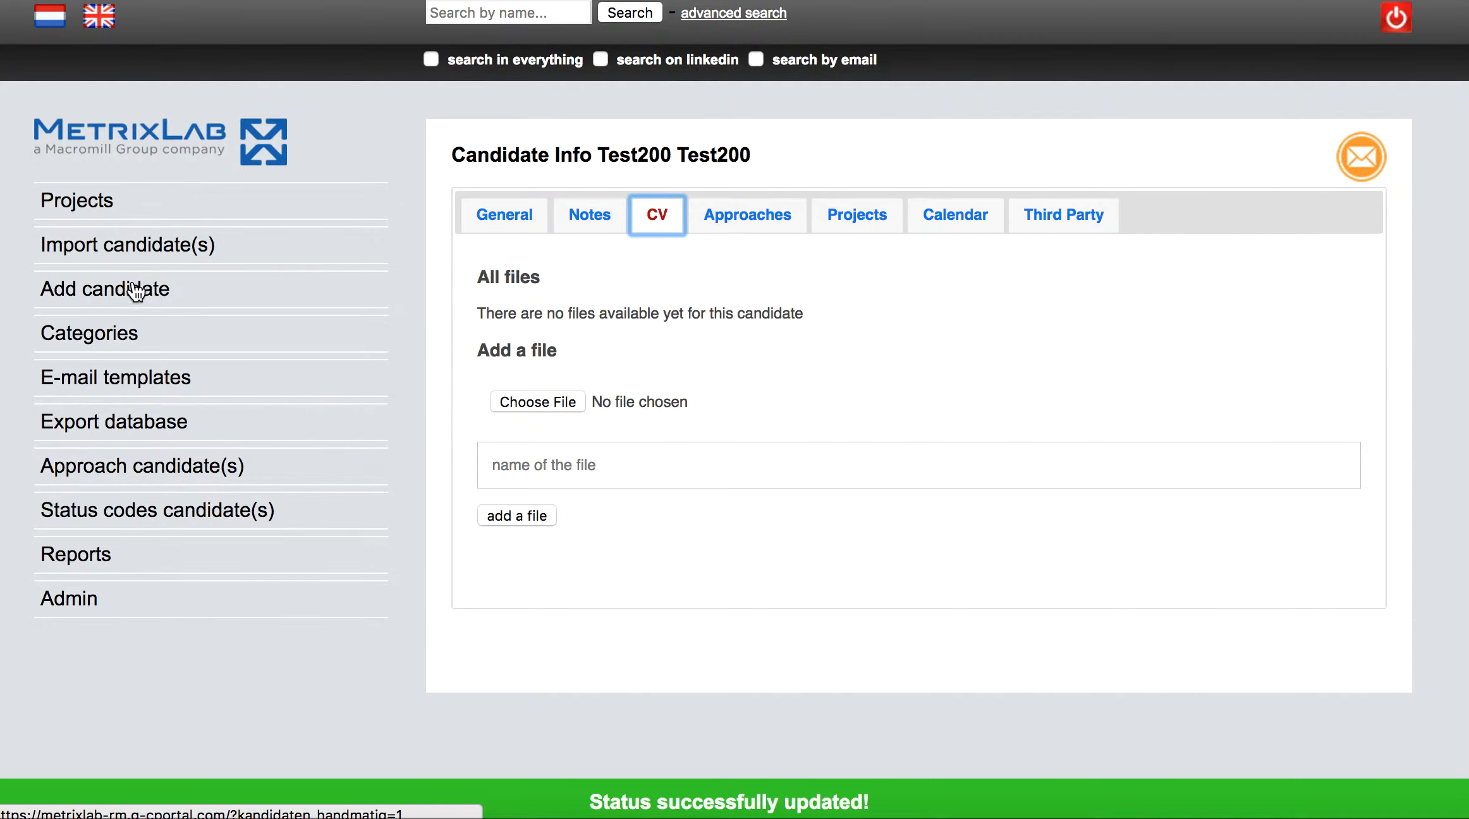
- Set up a candidate import with project "Sales Manager DE TEST", country Deutschland and category Project Manager
click(136, 251)
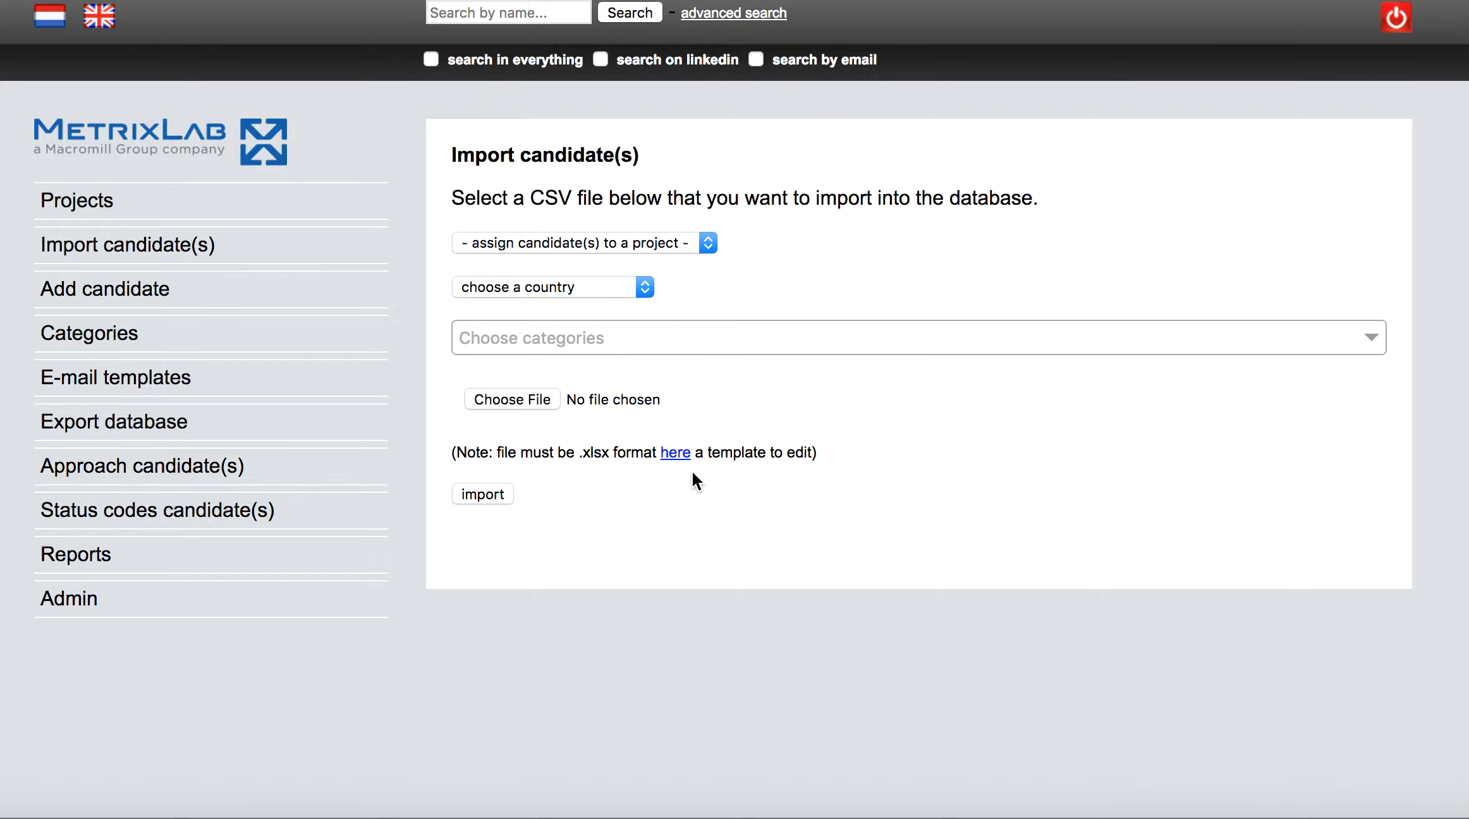
click(647, 244)
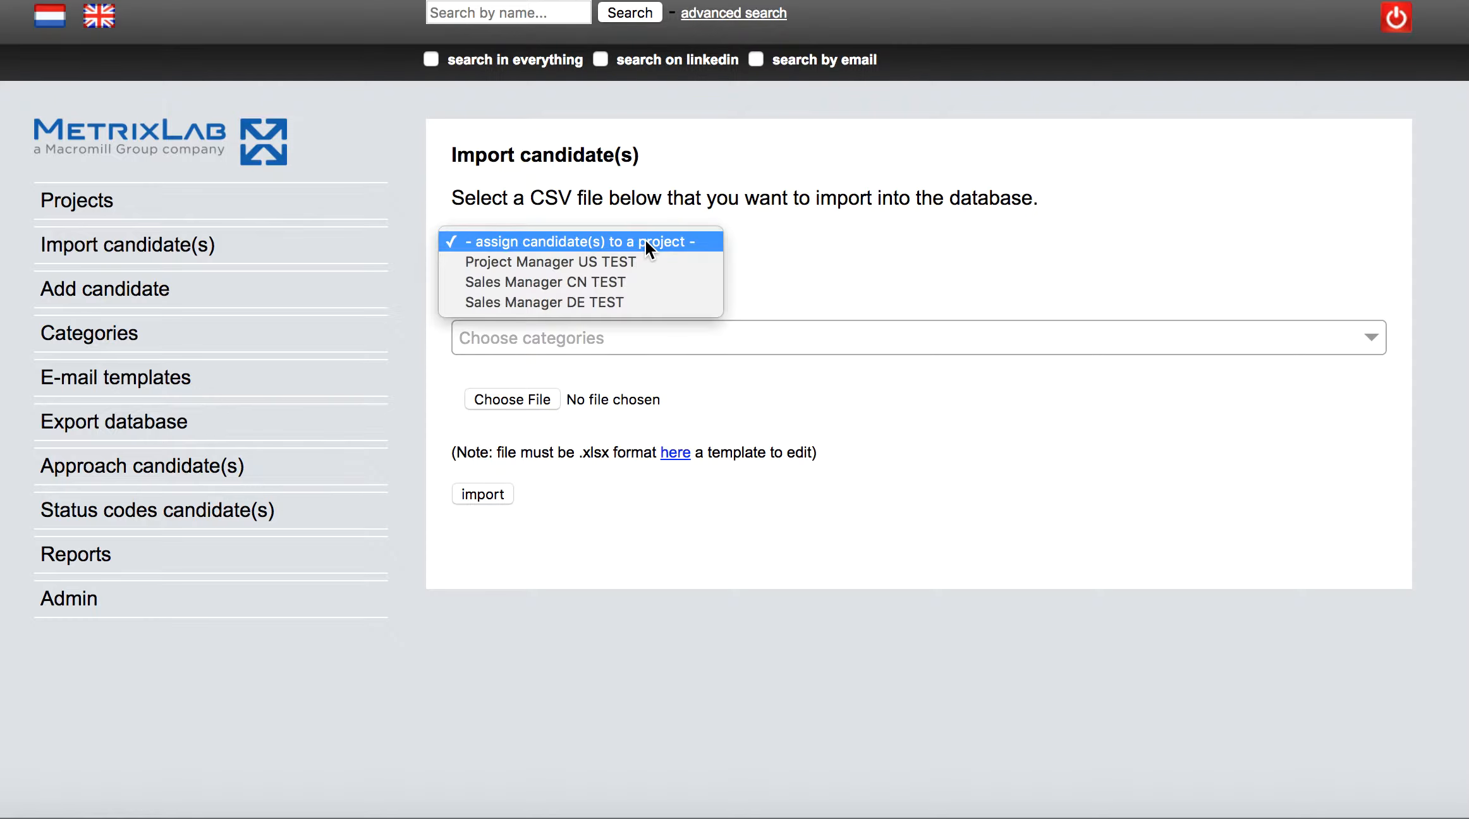
click(642, 299)
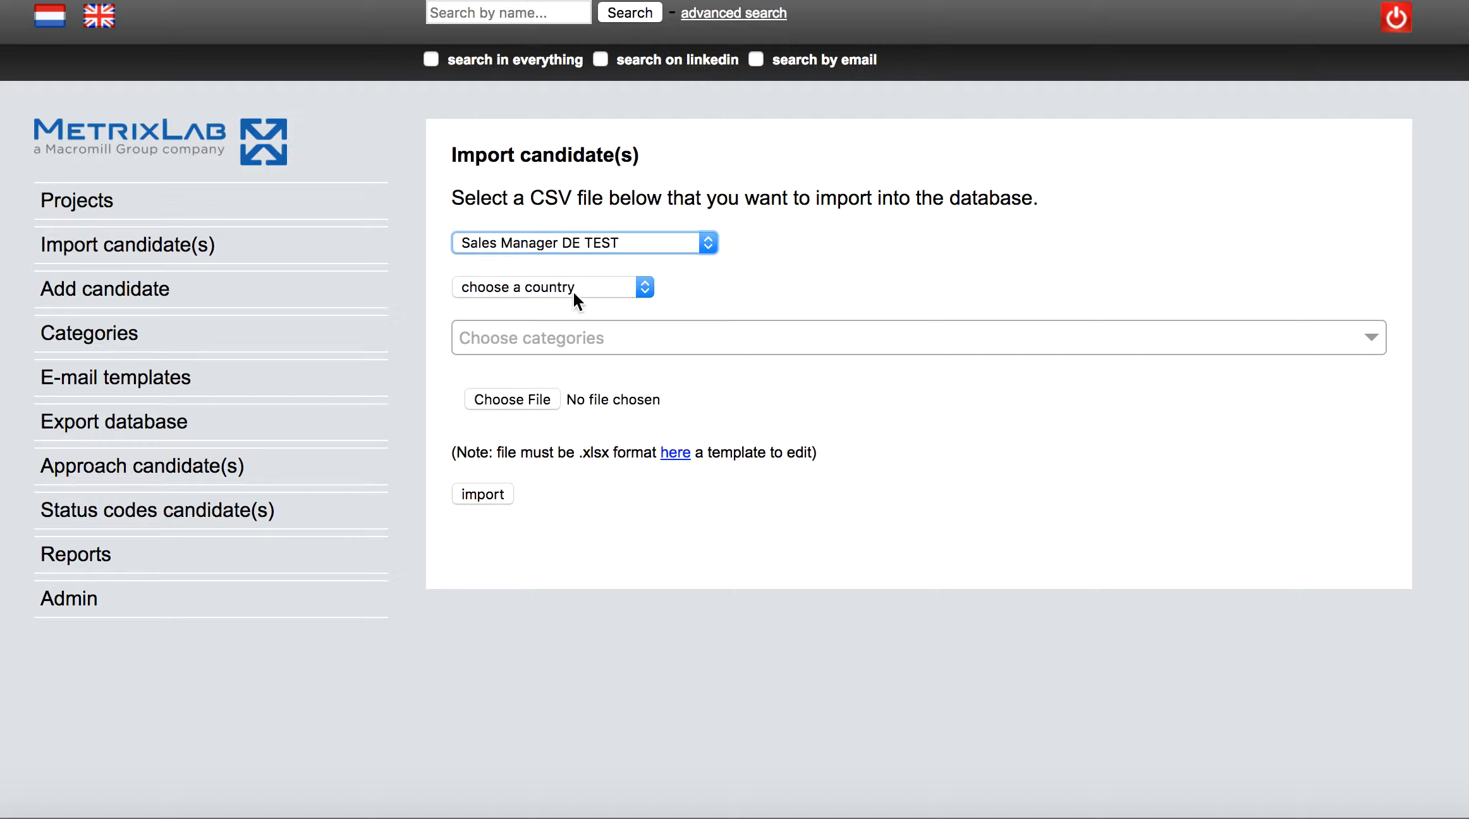
click(572, 291)
click(569, 326)
click(604, 341)
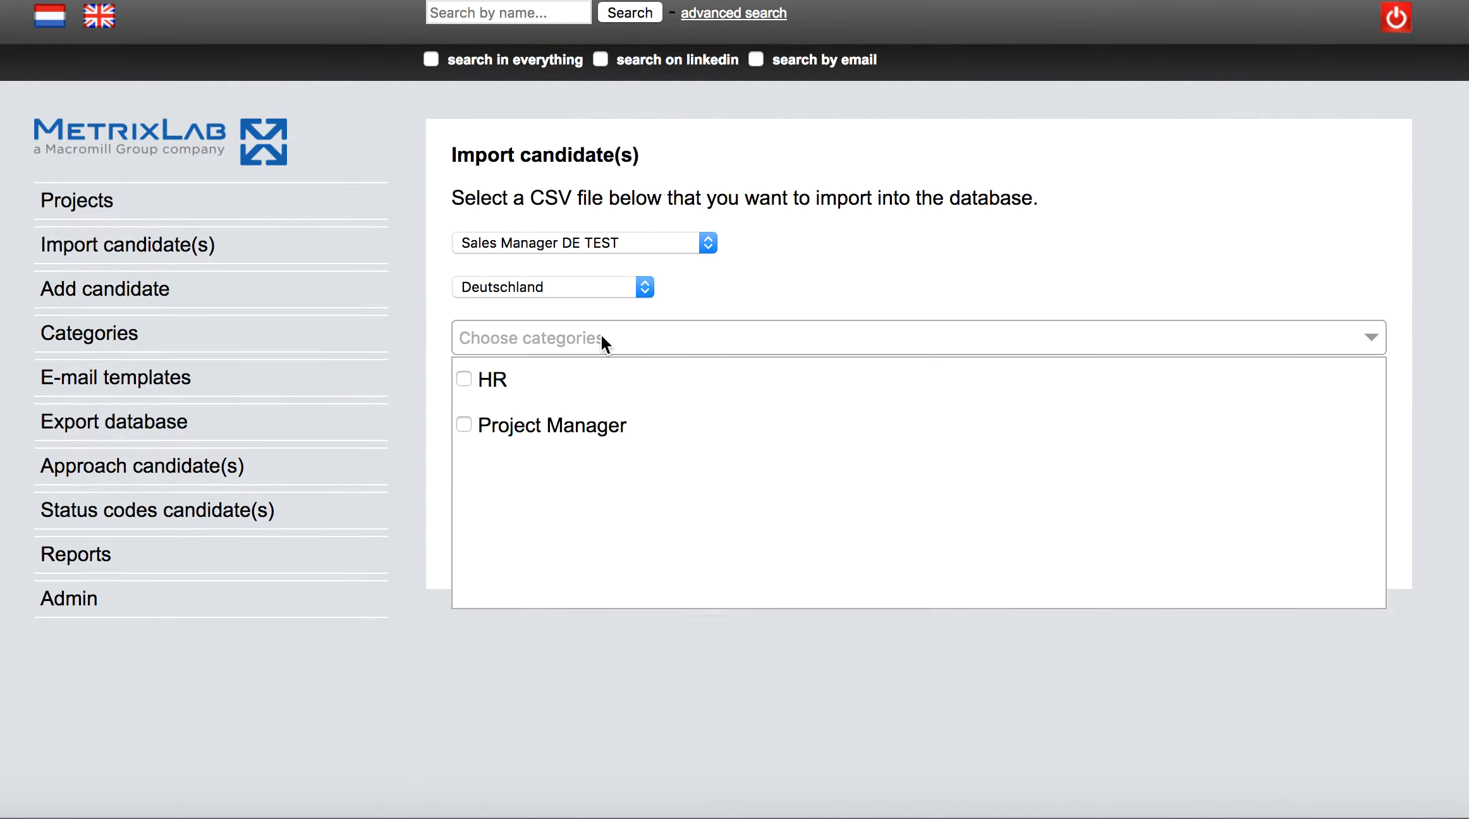
click(463, 425)
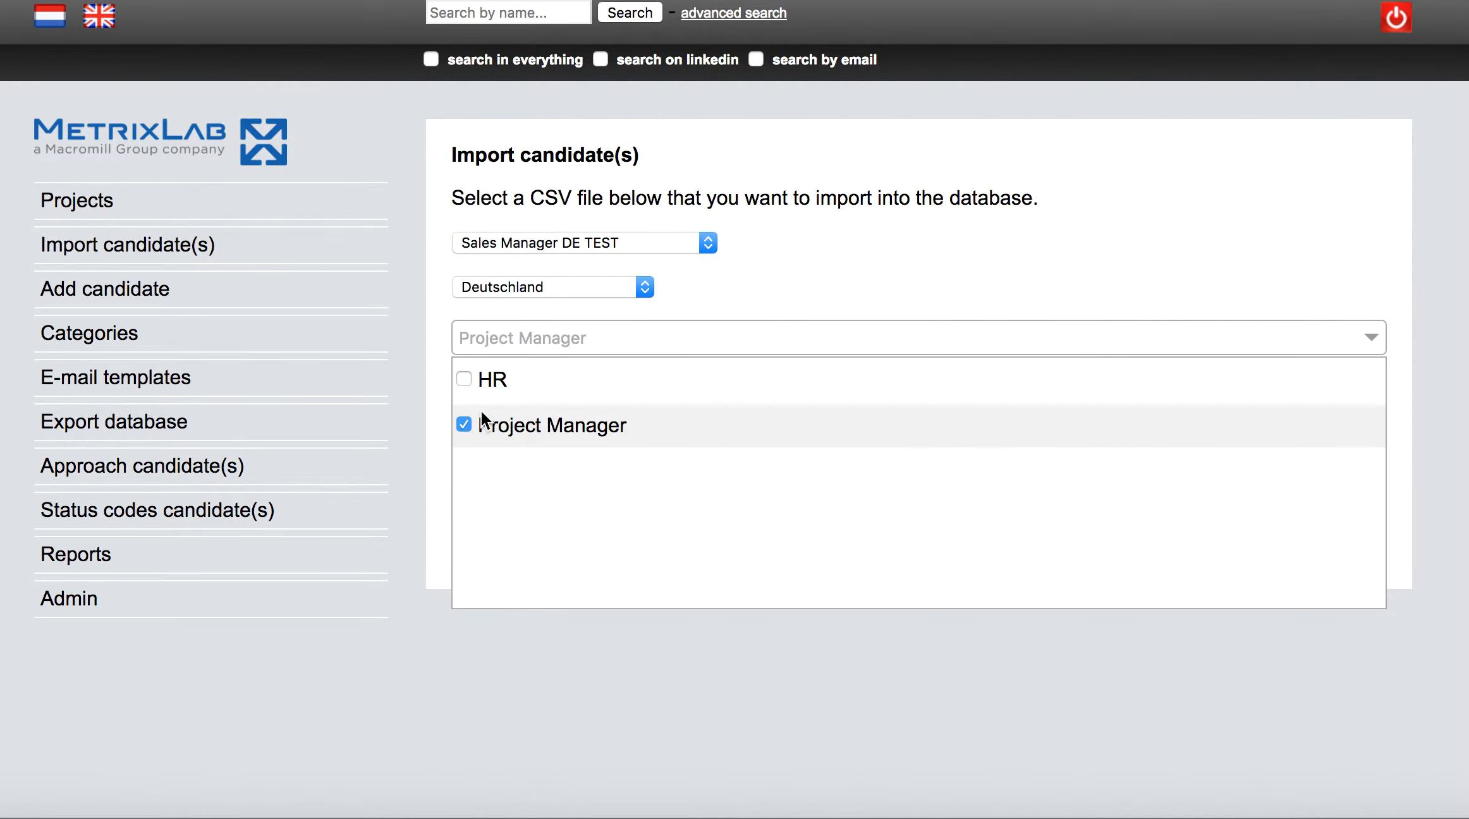
click(795, 268)
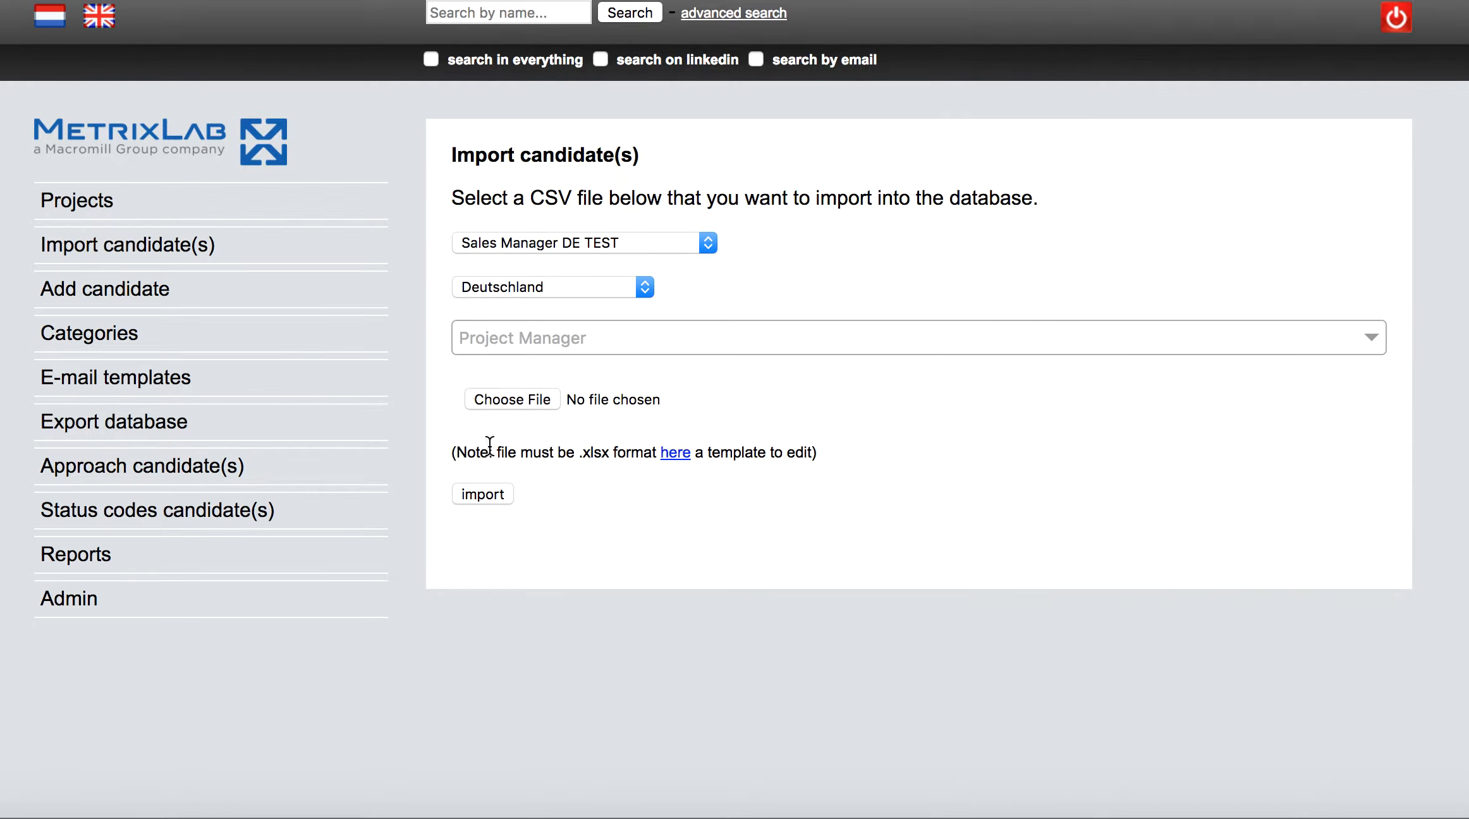
- Choose the "test list" file from the Desktop and import its candidates
click(495, 402)
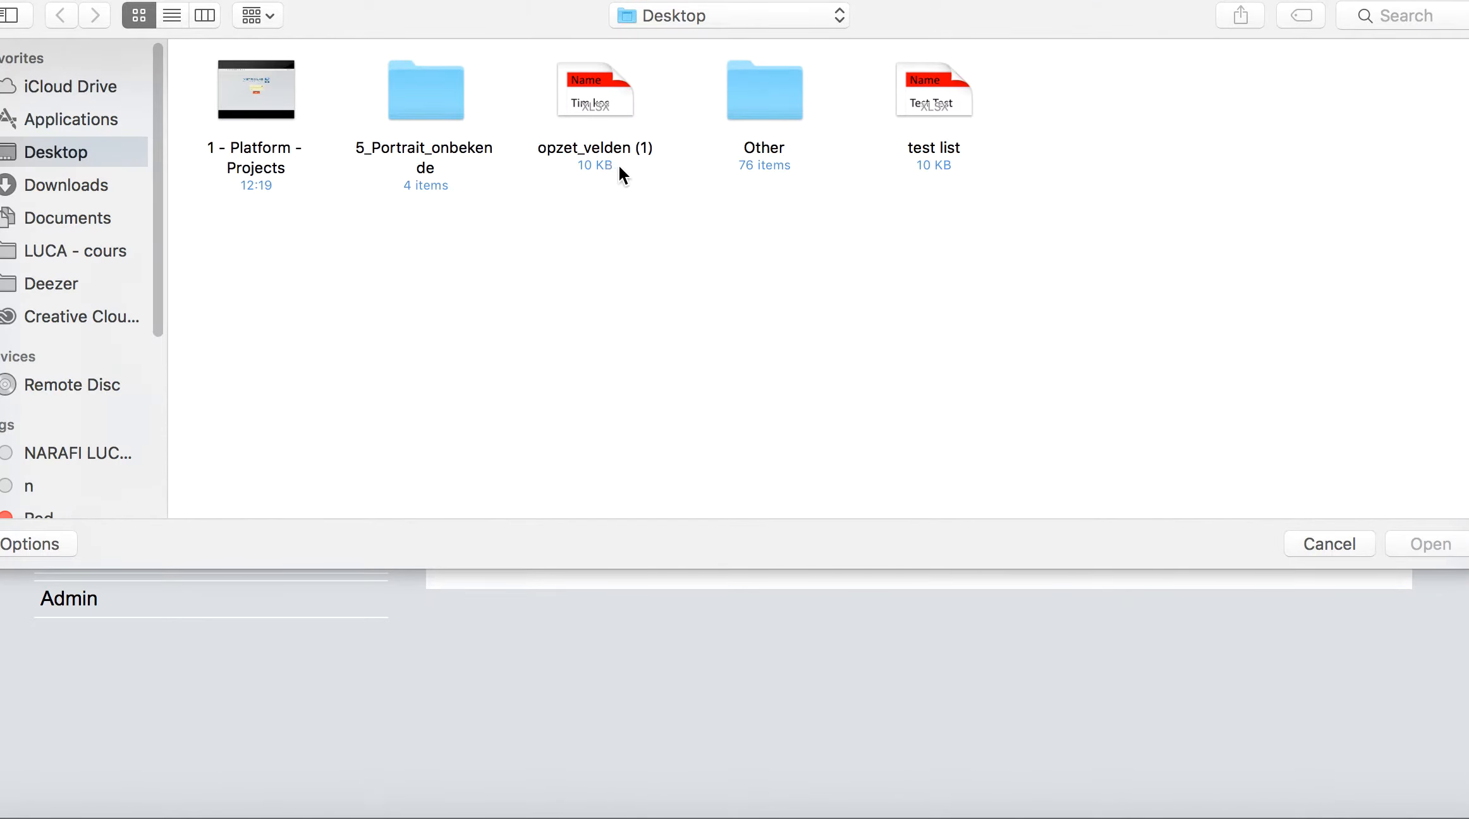
click(928, 120)
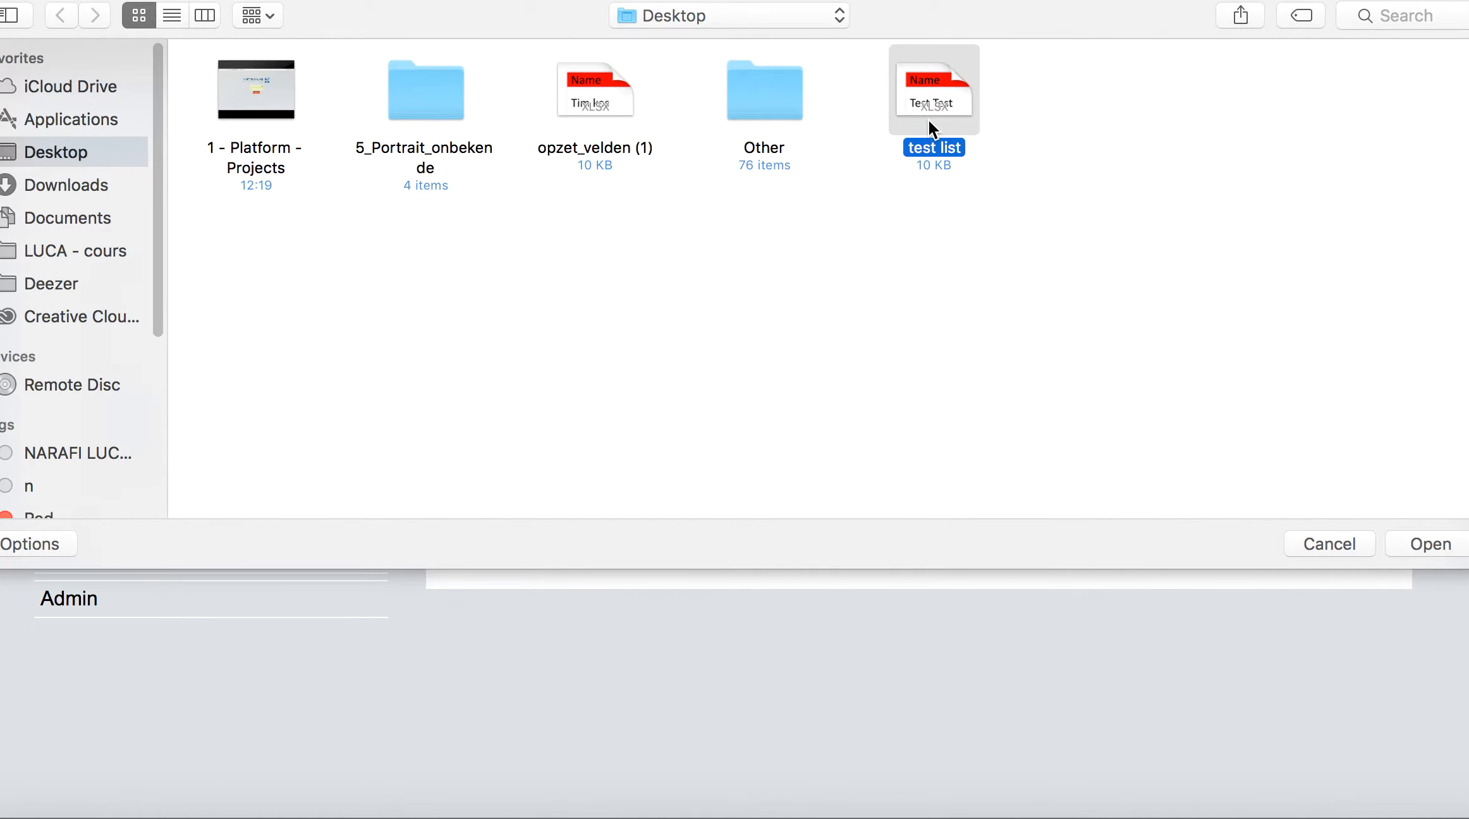
click(1433, 542)
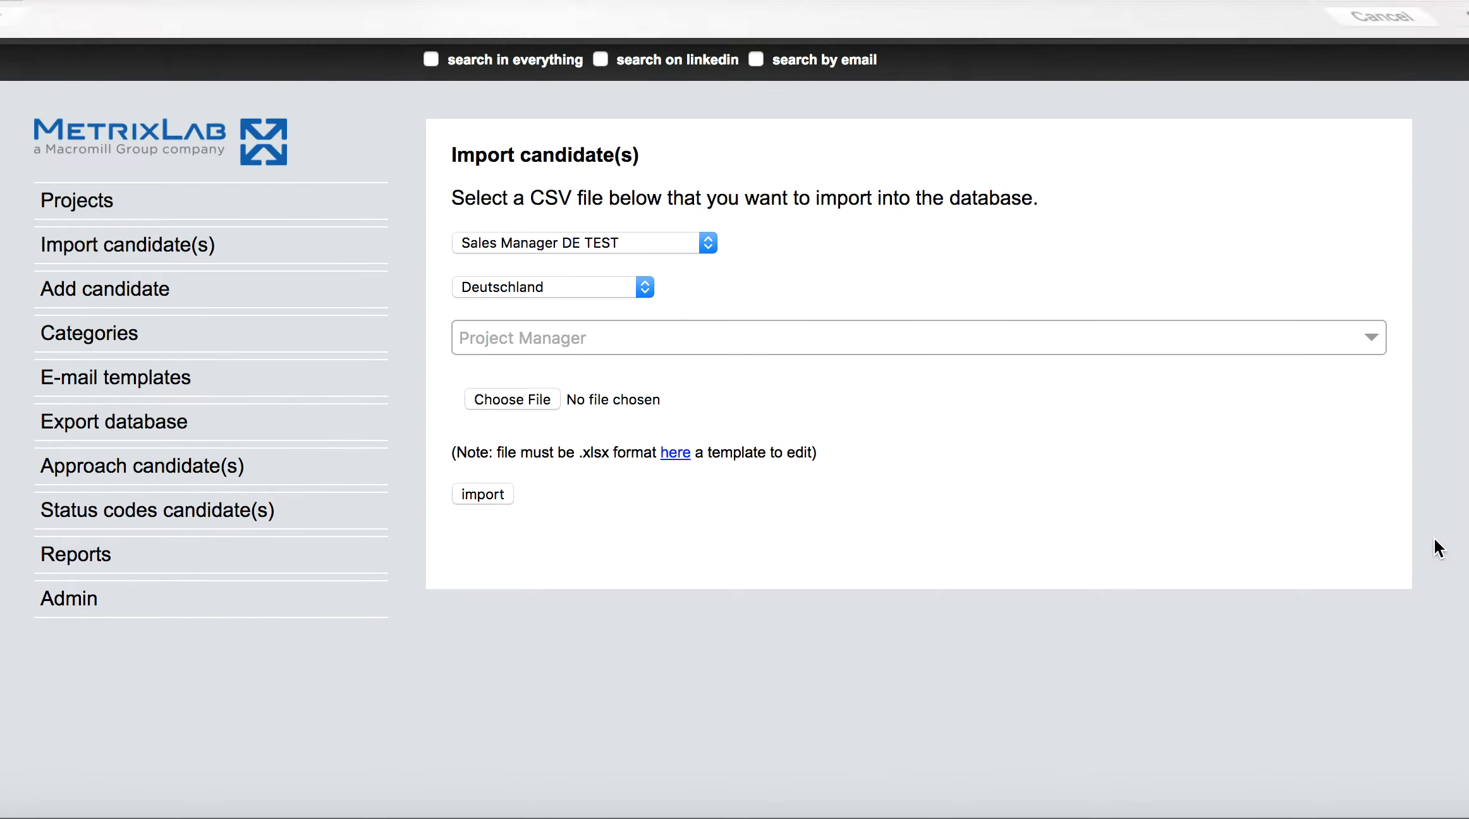
click(506, 496)
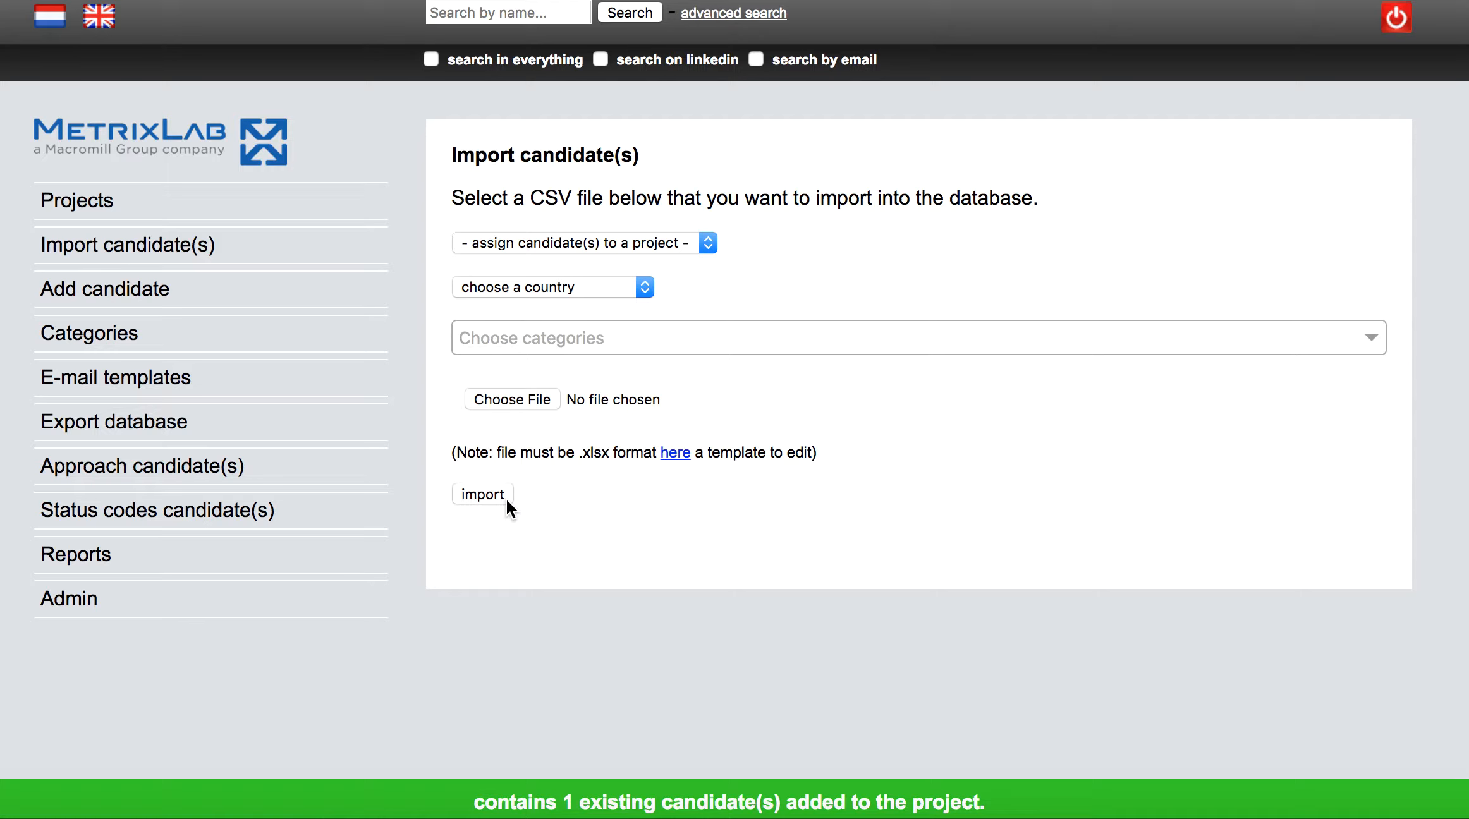
- Review the contacted candidates in the project "Sales Manager DE TEST"
click(108, 204)
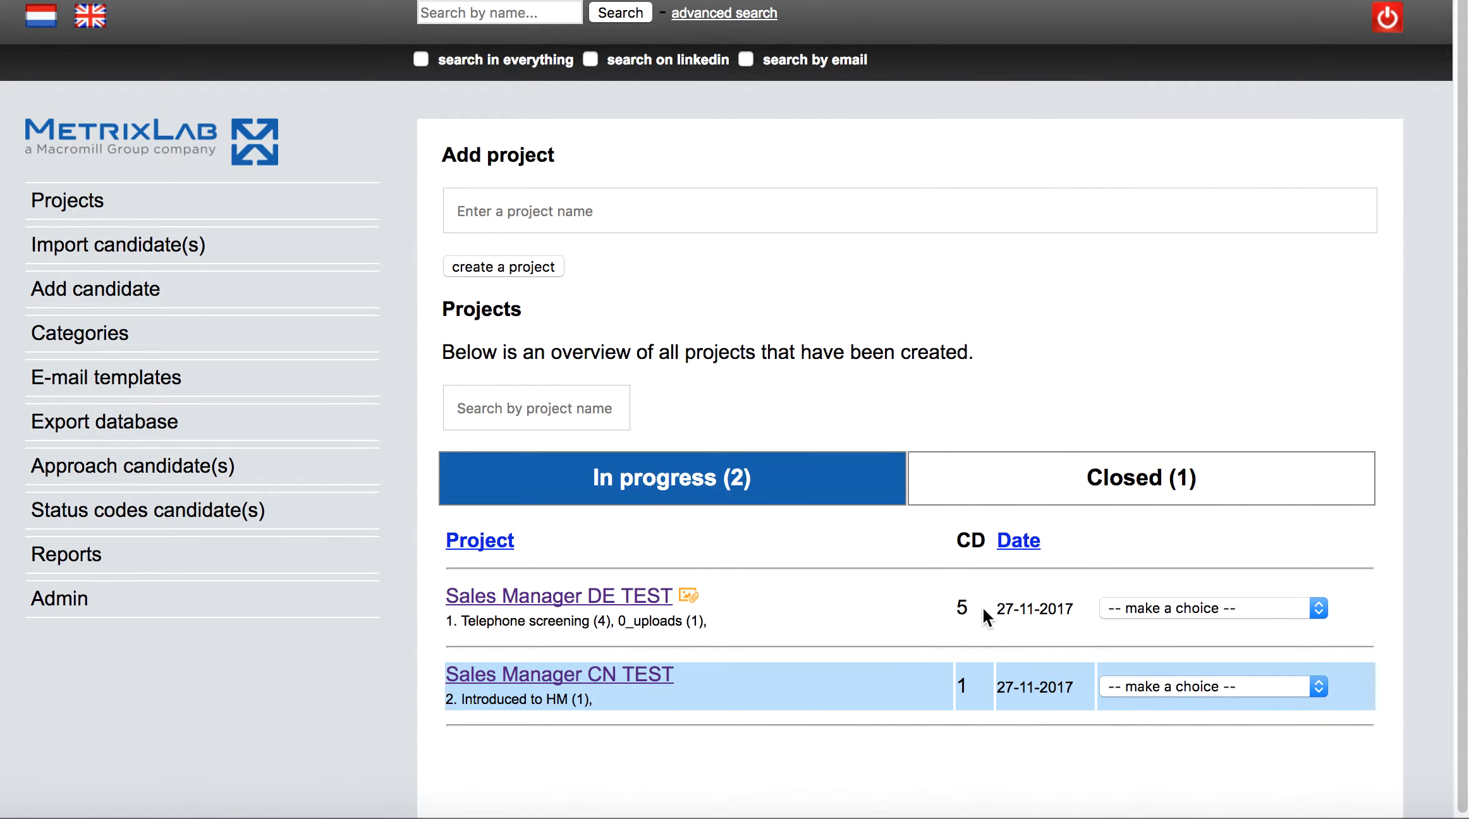
click(632, 597)
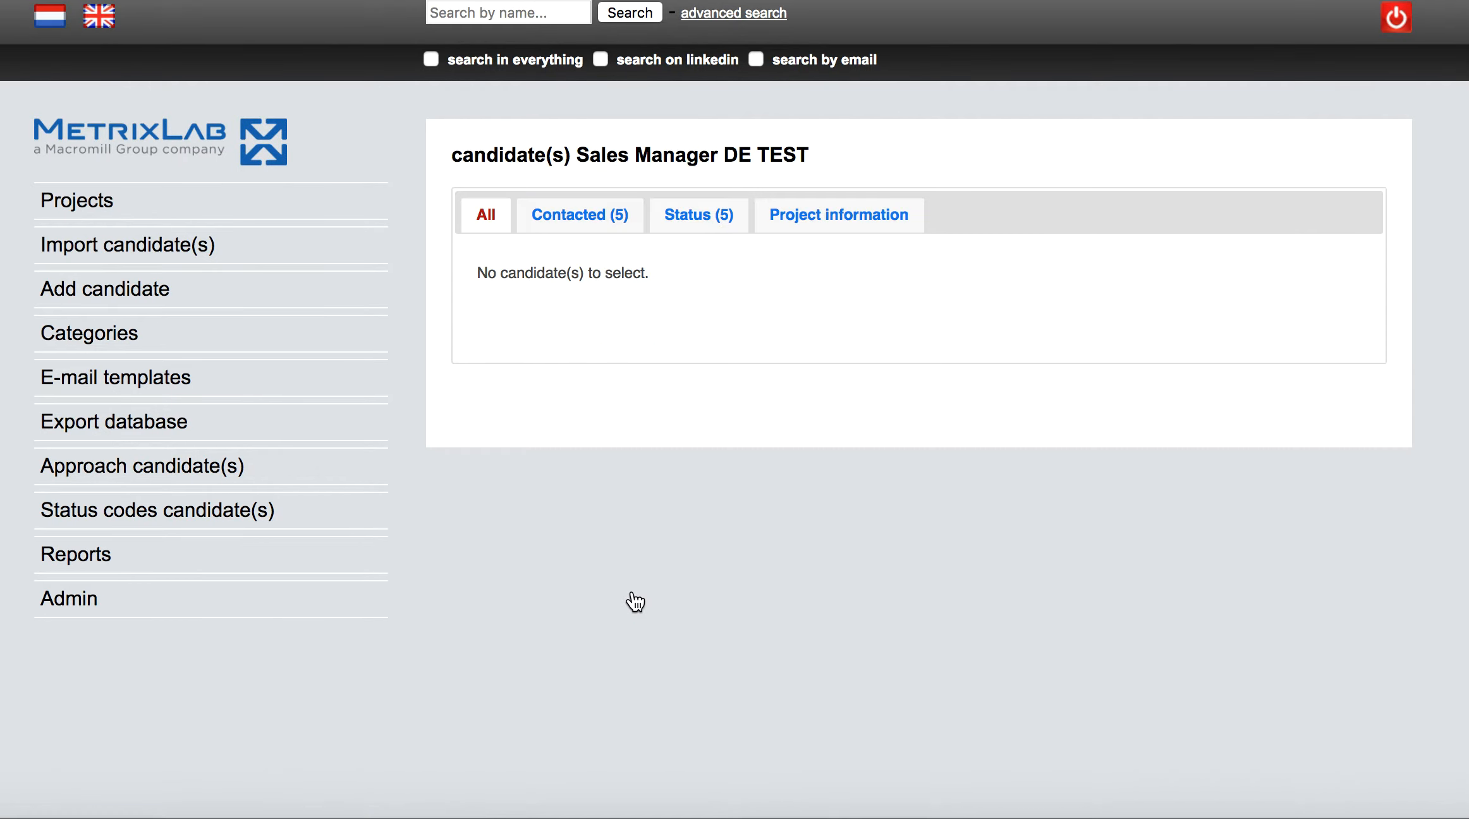
click(580, 231)
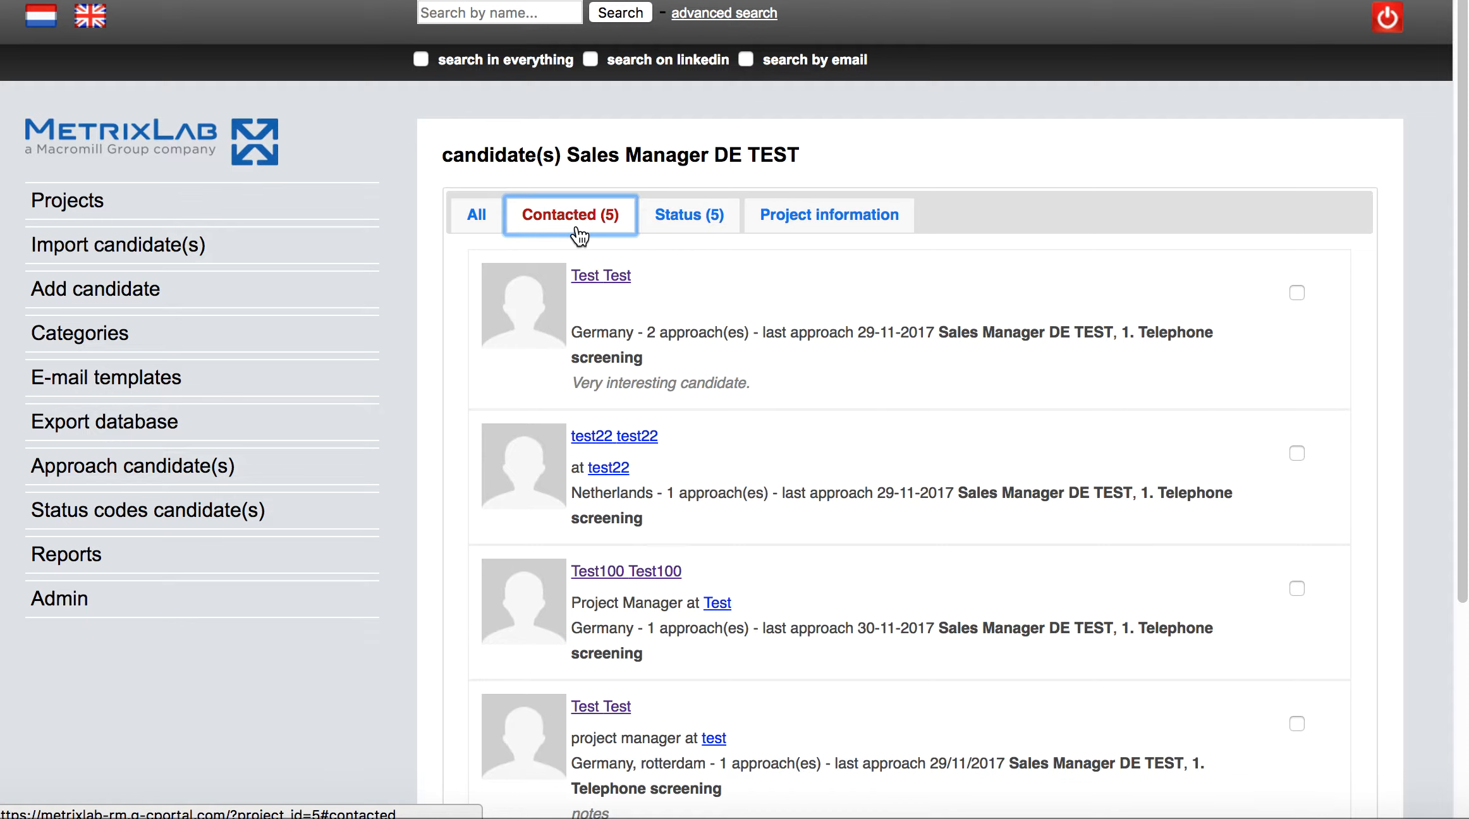
scroll(813, 462, down, 5)
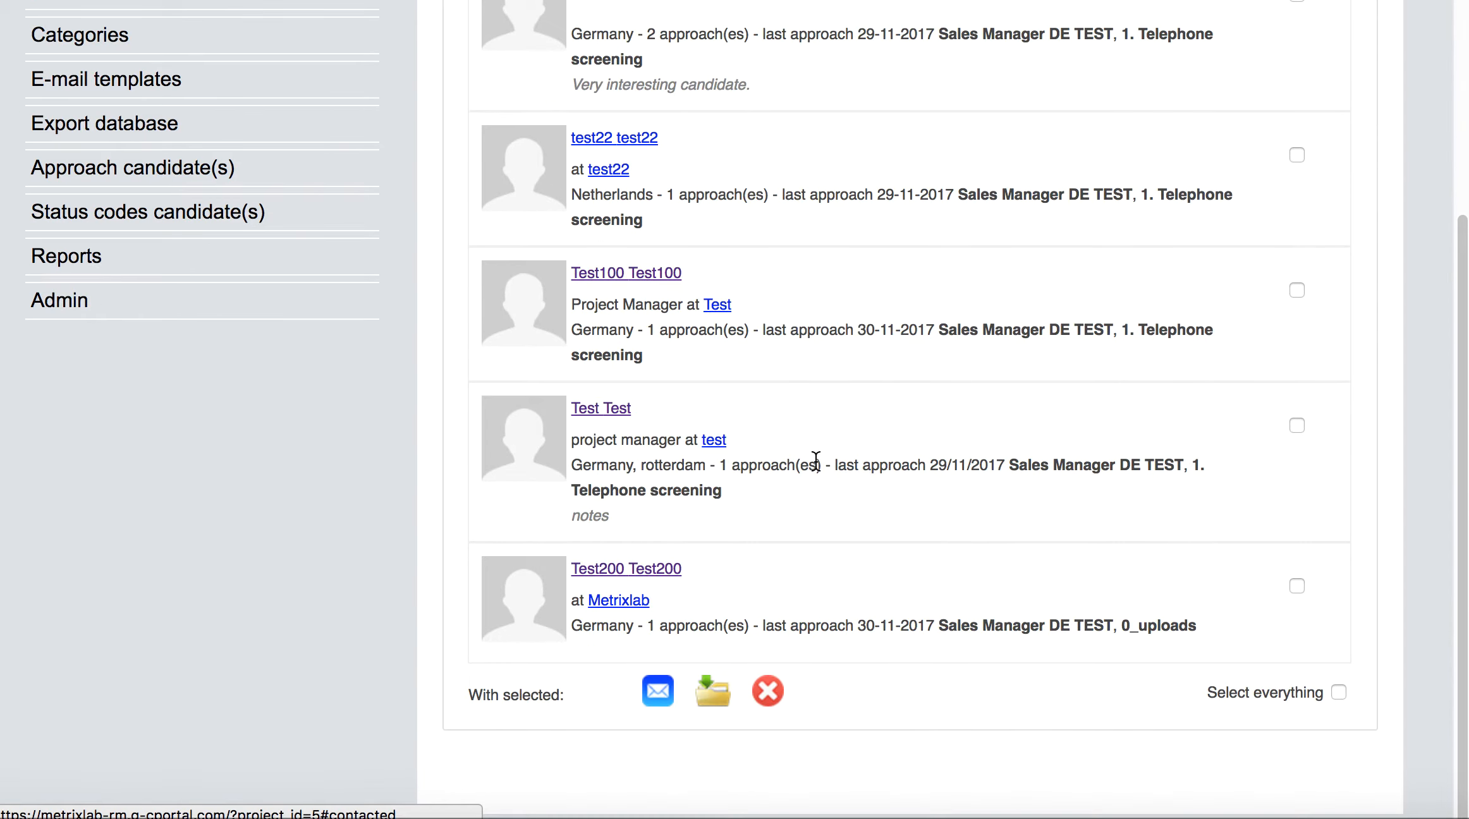
scroll(815, 461, up, 3)
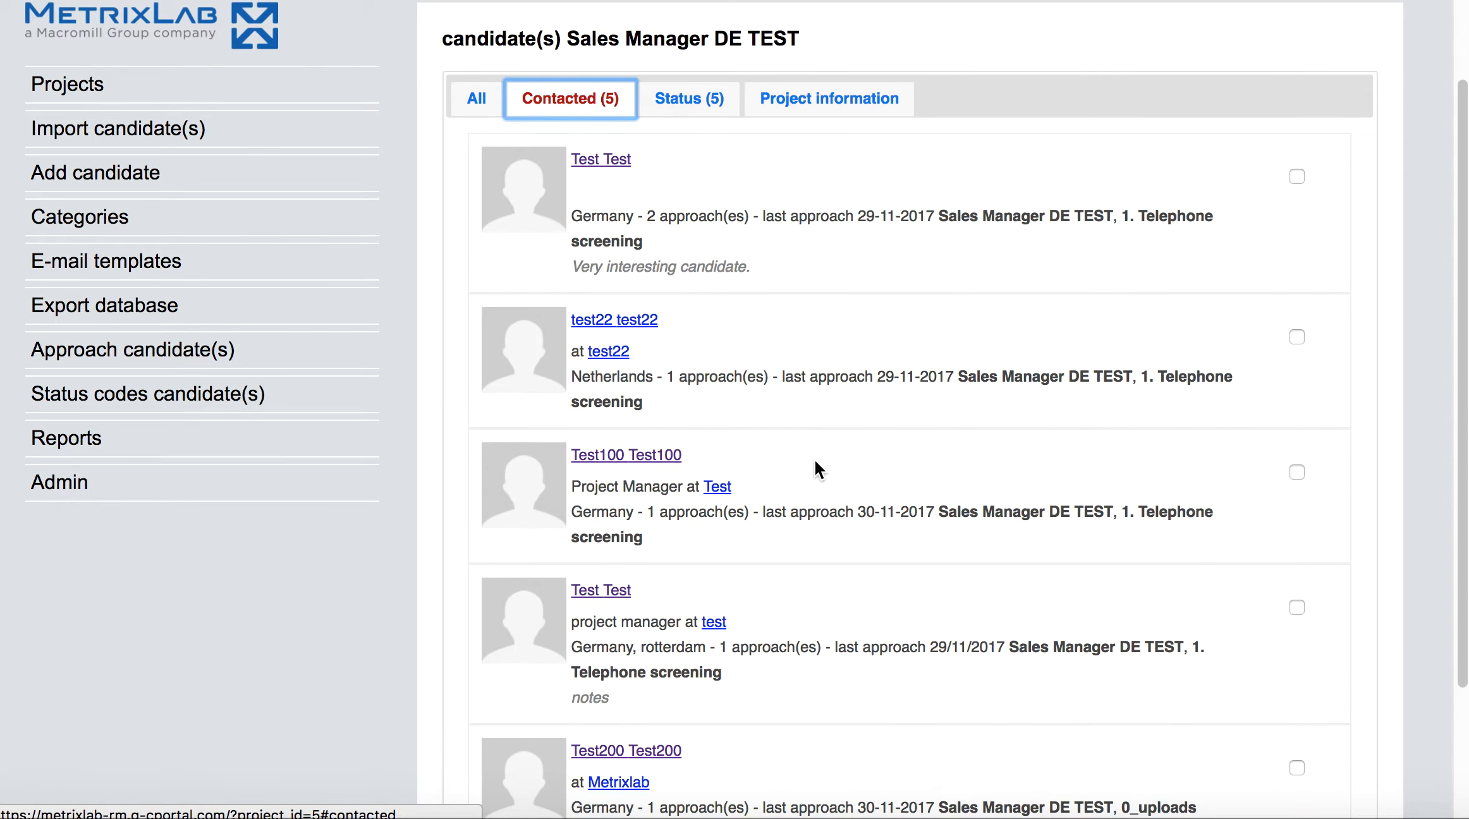